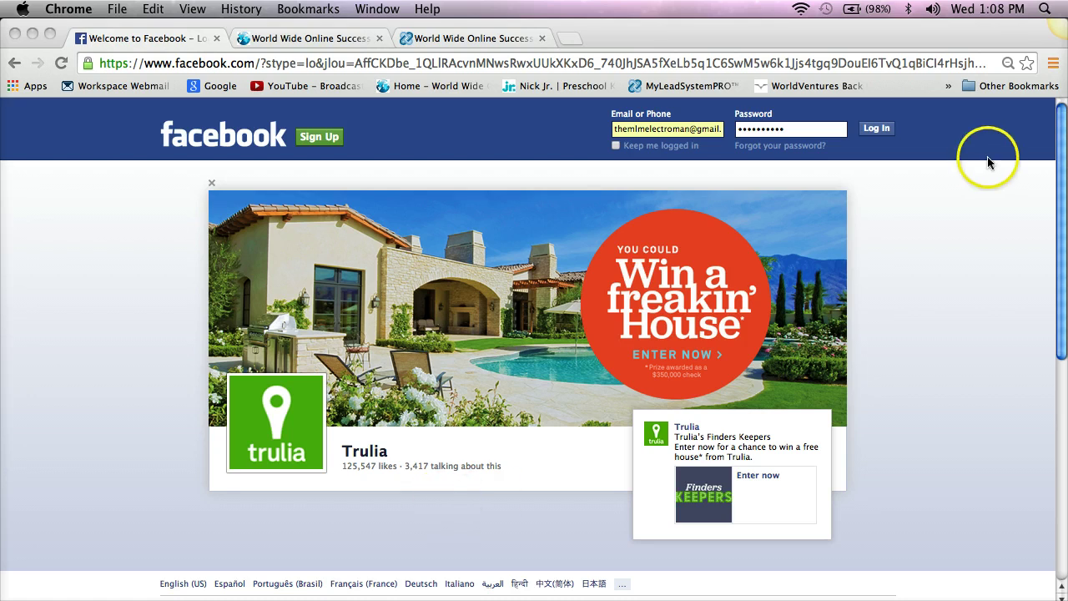
# Log in to Facebook with the credentials already filled in.
pyautogui.click(879, 129)
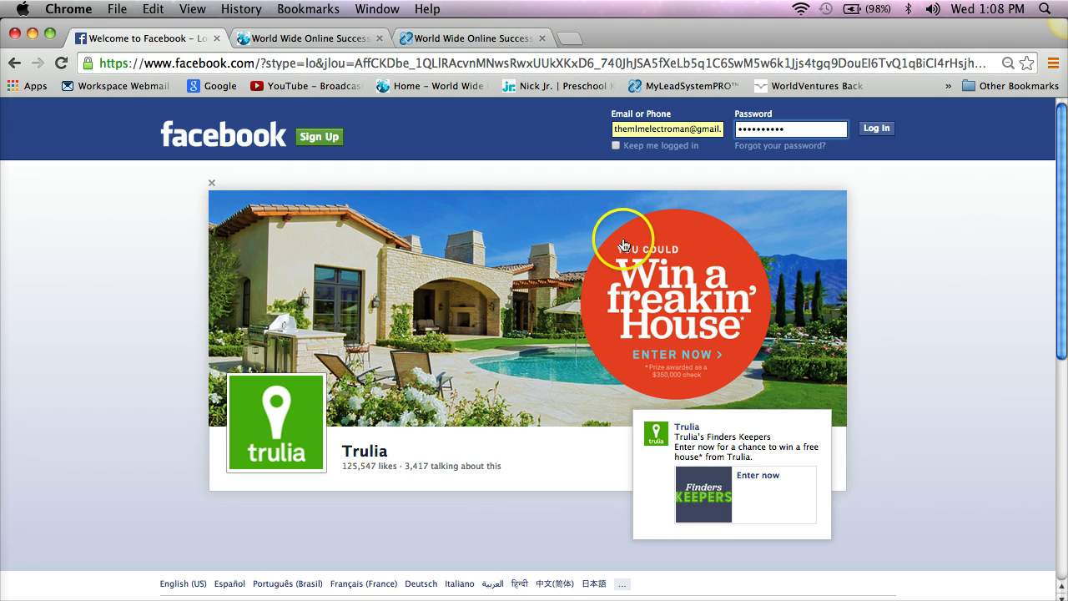
pyautogui.click(884, 129)
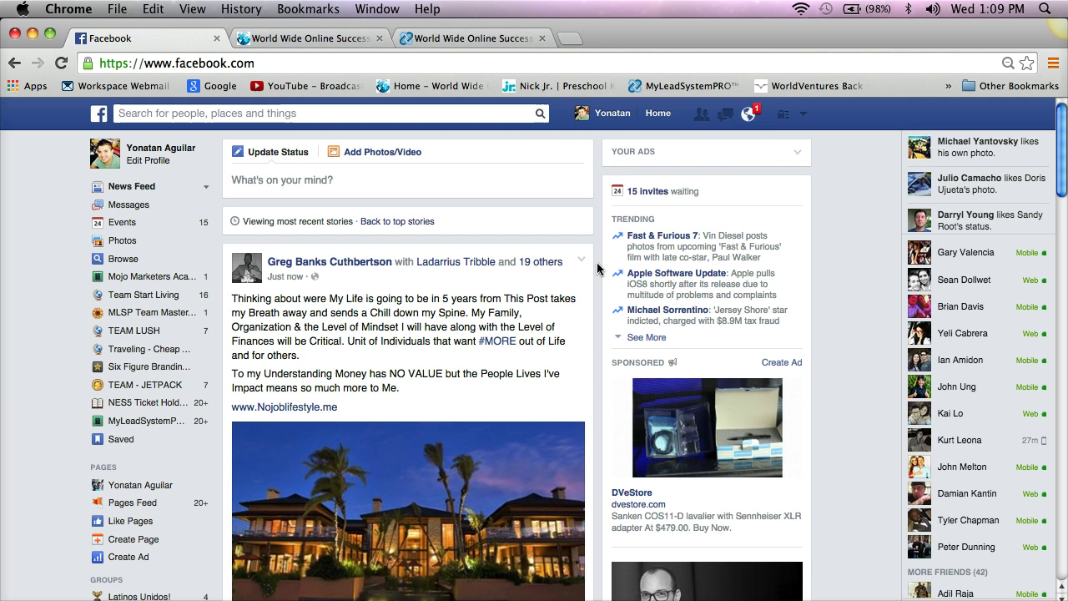
pyautogui.click(423, 184)
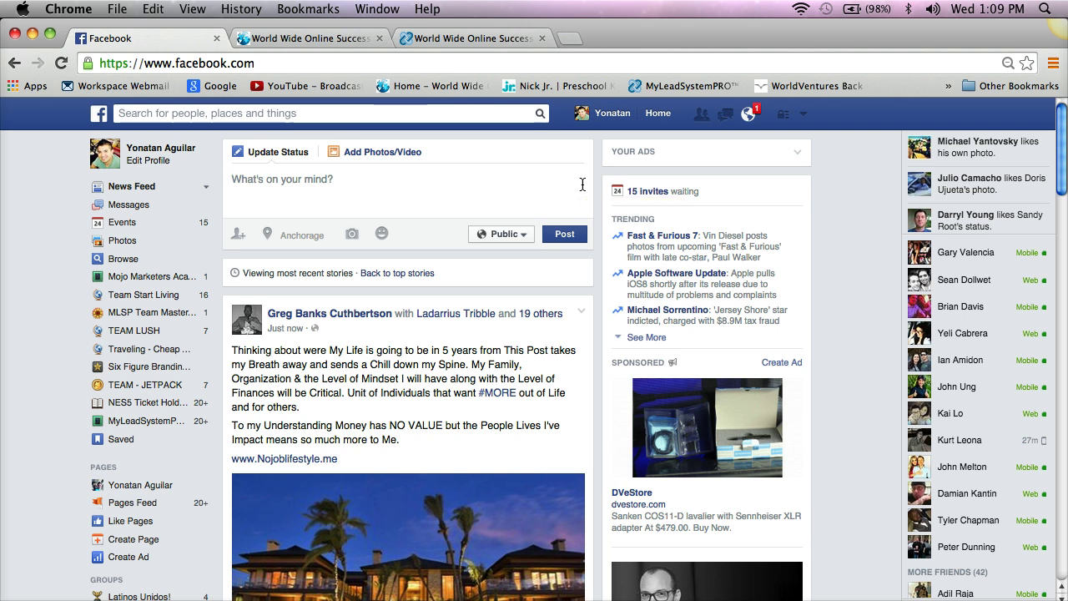
pyautogui.write('http://worldwideonlinesuccess.net')
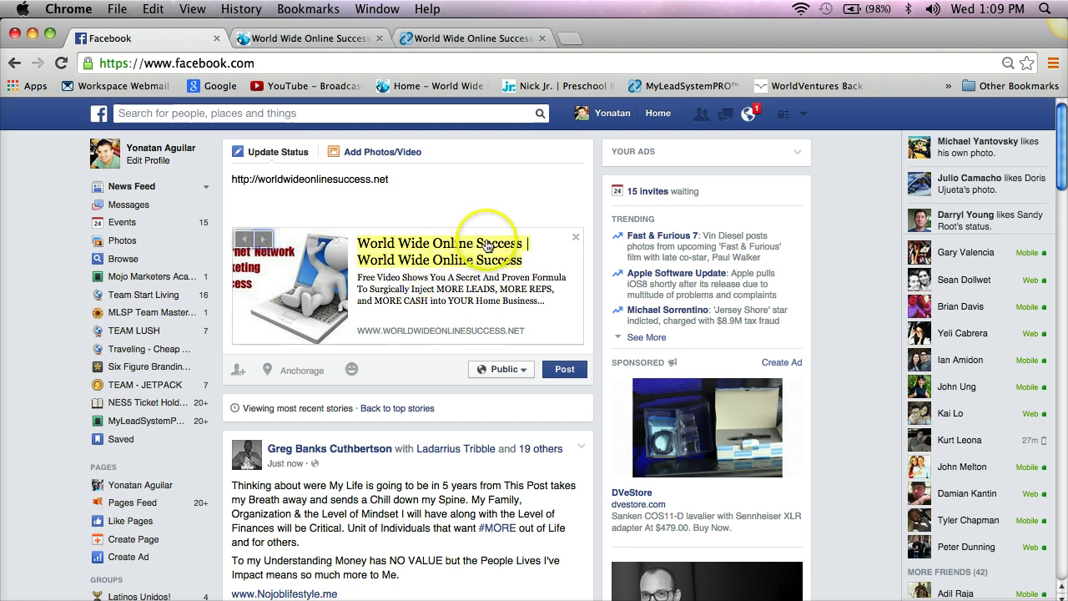
pyautogui.click(96, 115)
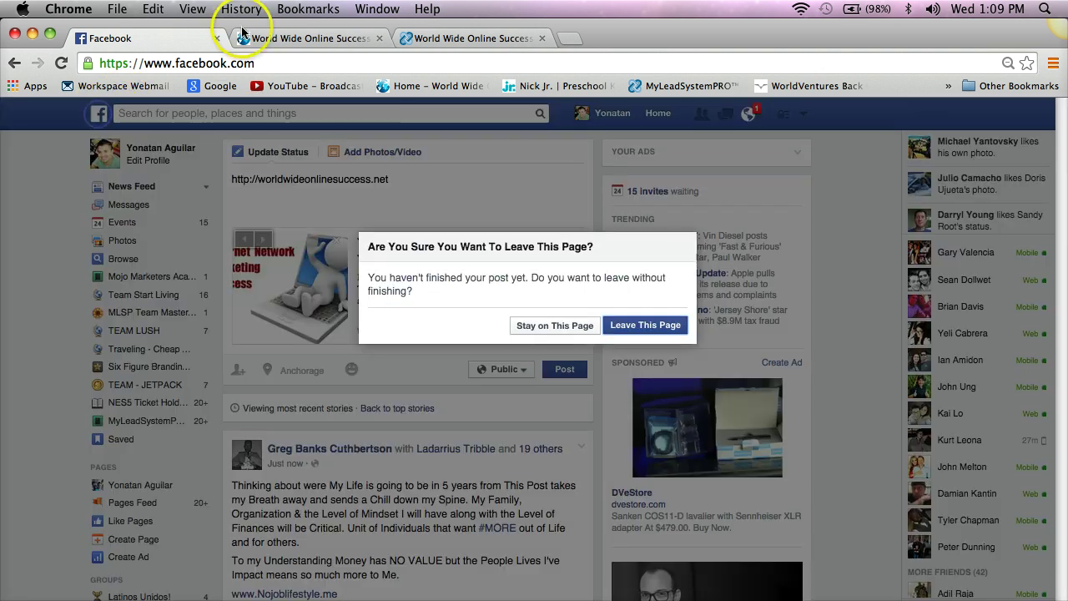
pyautogui.click(643, 325)
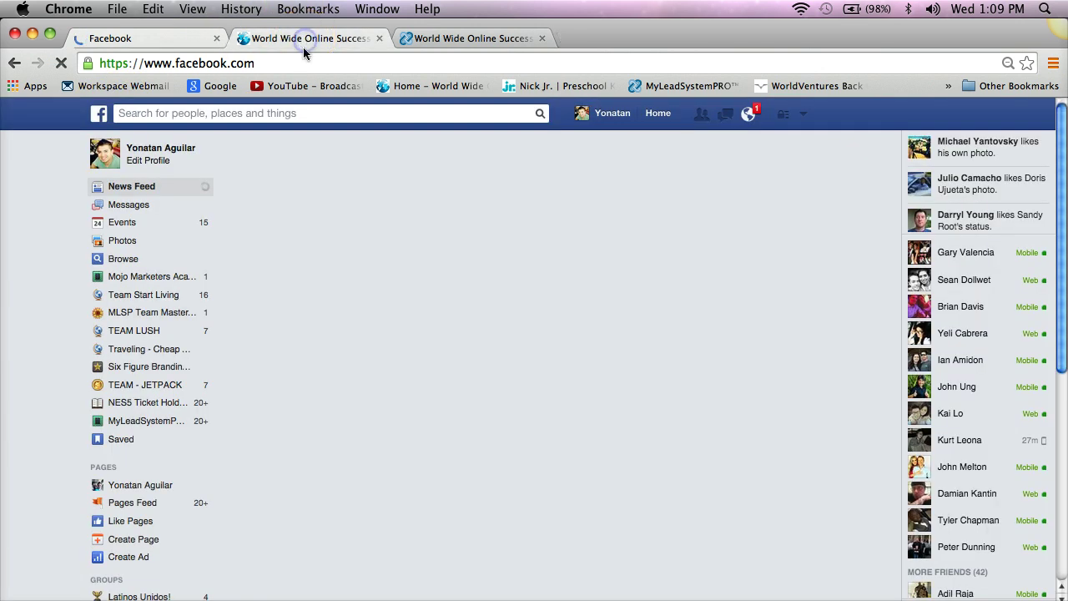
pyautogui.click(304, 44)
pyautogui.rightClick(294, 57)
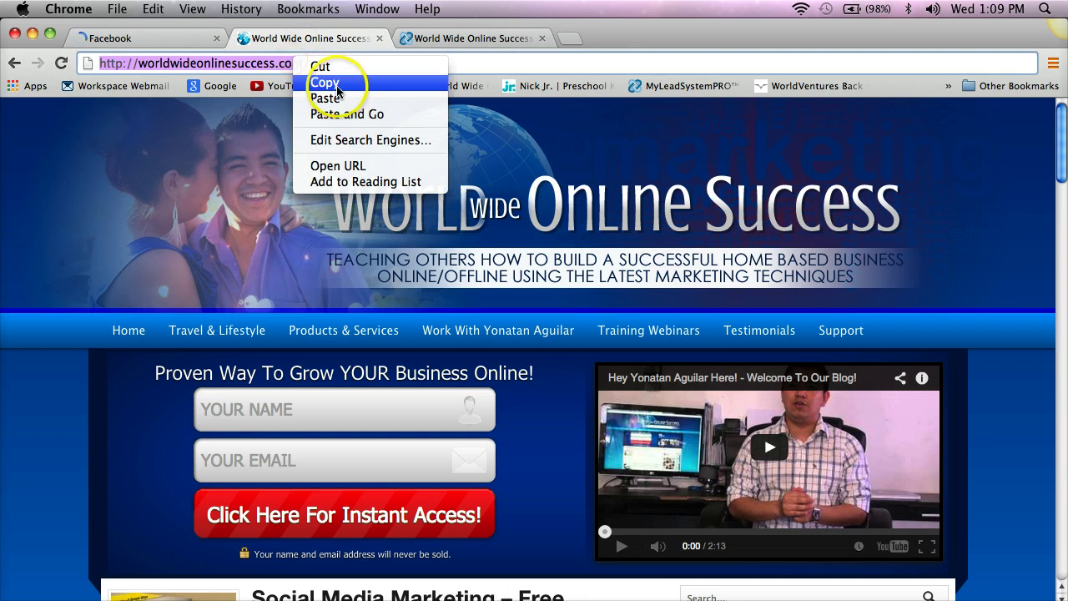
pyautogui.click(338, 89)
pyautogui.click(163, 37)
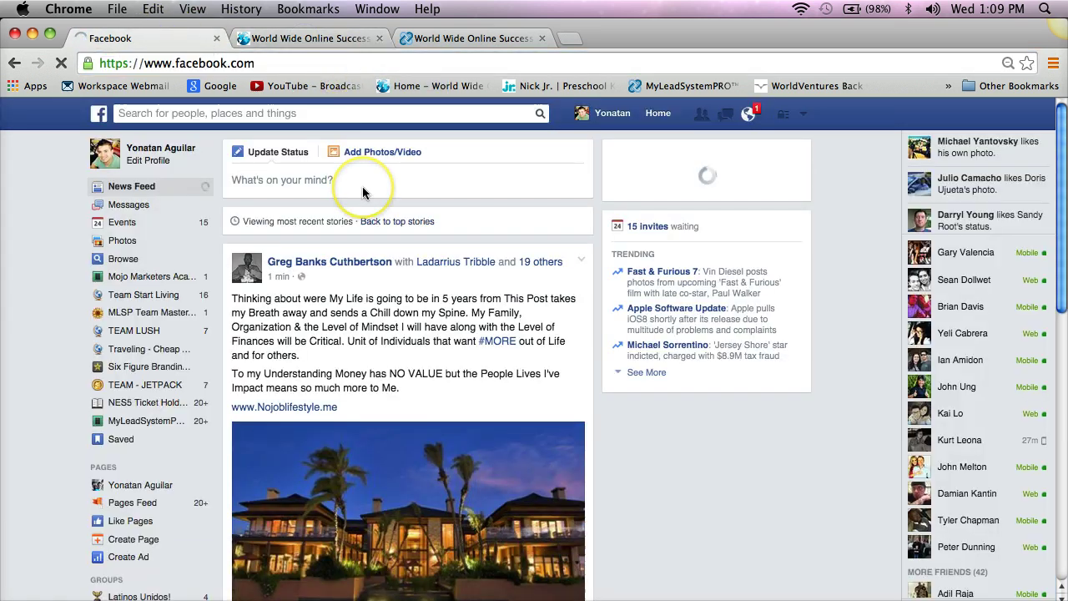
pyautogui.click(312, 179)
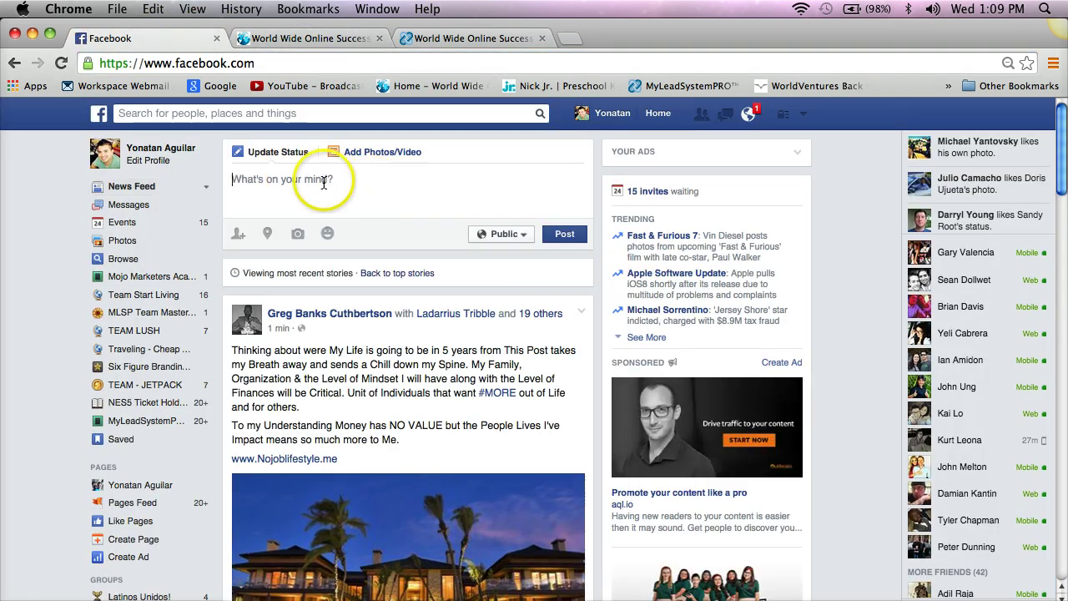
pyautogui.rightClick(370, 185)
pyautogui.click(409, 262)
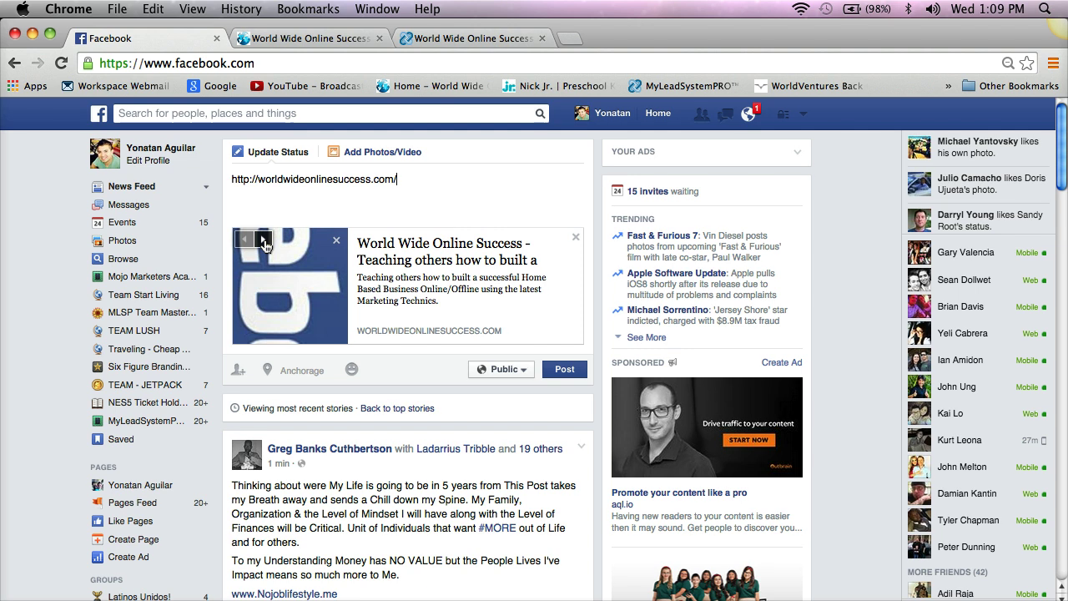
# Browse the available thumbnails for the link preview and return to the first one.
pyautogui.click(264, 242)
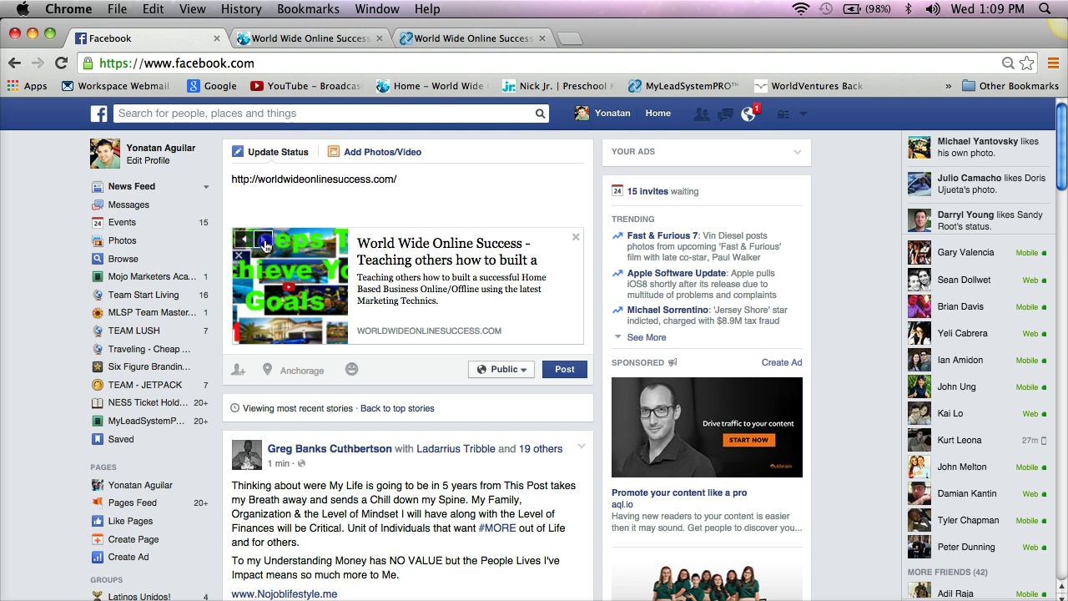
pyautogui.click(264, 242)
pyautogui.click(259, 243)
pyautogui.click(244, 240)
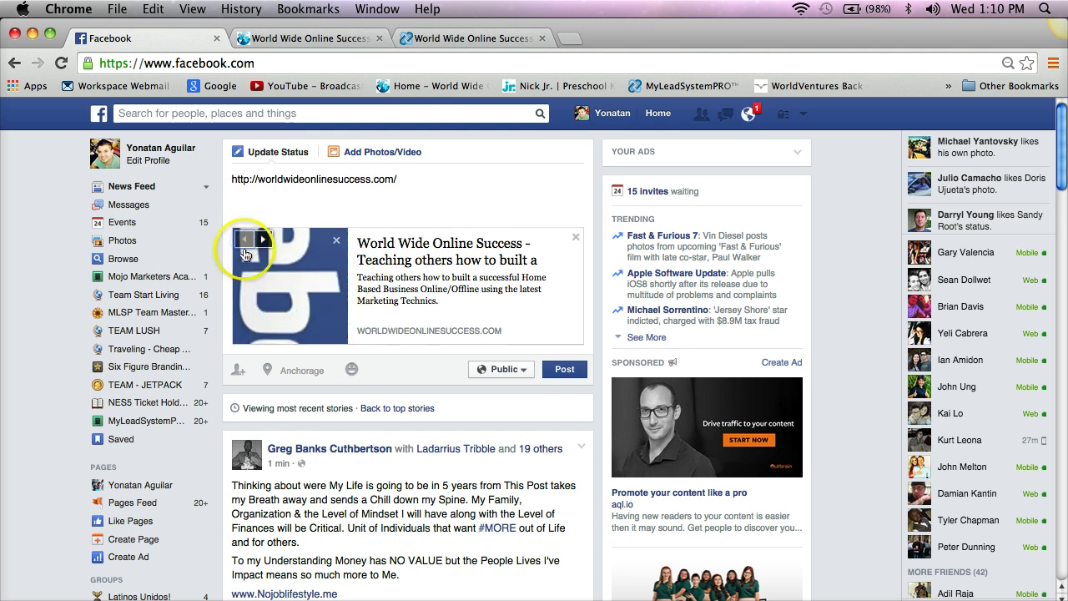
pyautogui.click(264, 242)
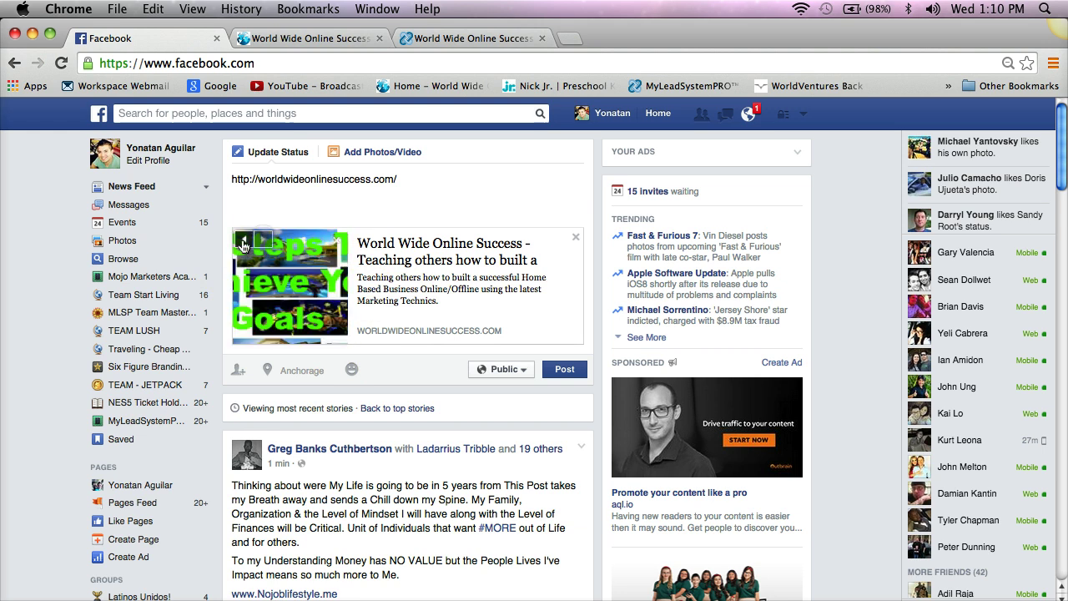
pyautogui.click(244, 240)
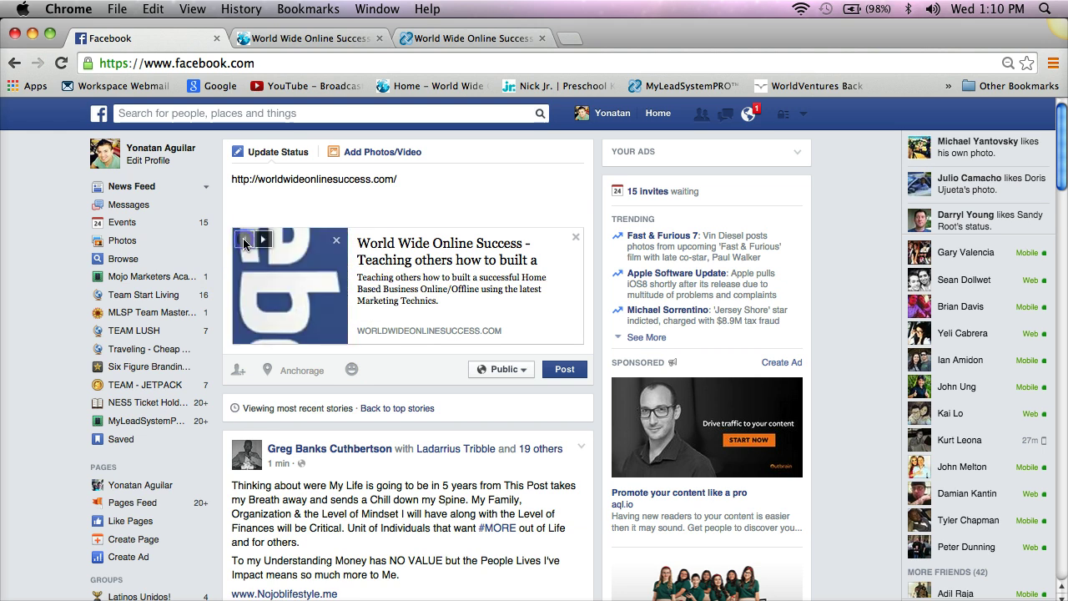
# Replace the address in the status text with "Check my website out." and "This is a test.", and publish the post with its link preview.
pyautogui.tripleClick(437, 175)
pyautogui.press('BackSpace')
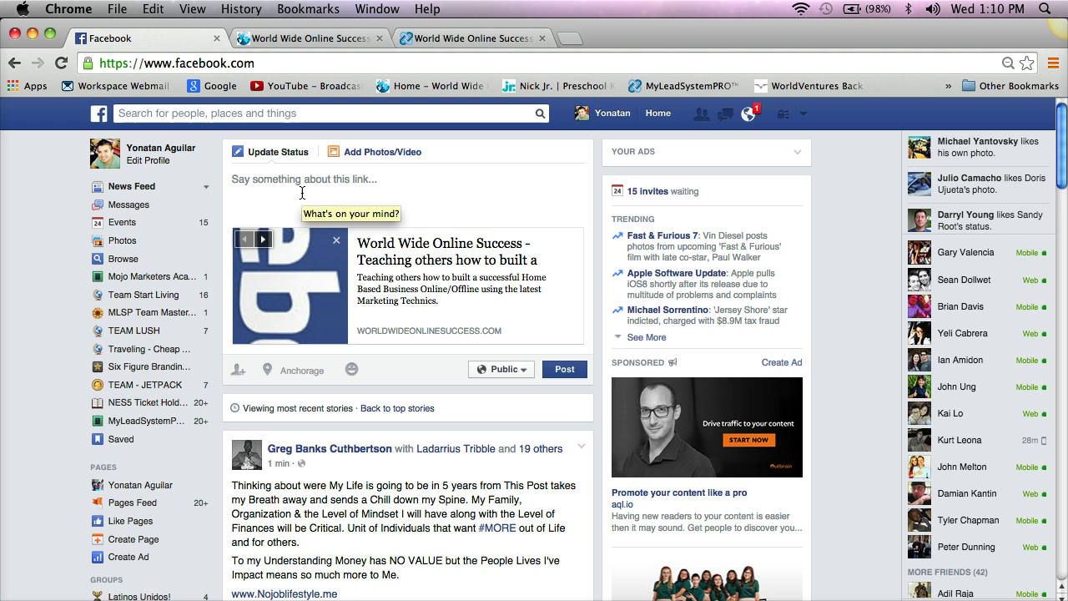
pyautogui.write('C')
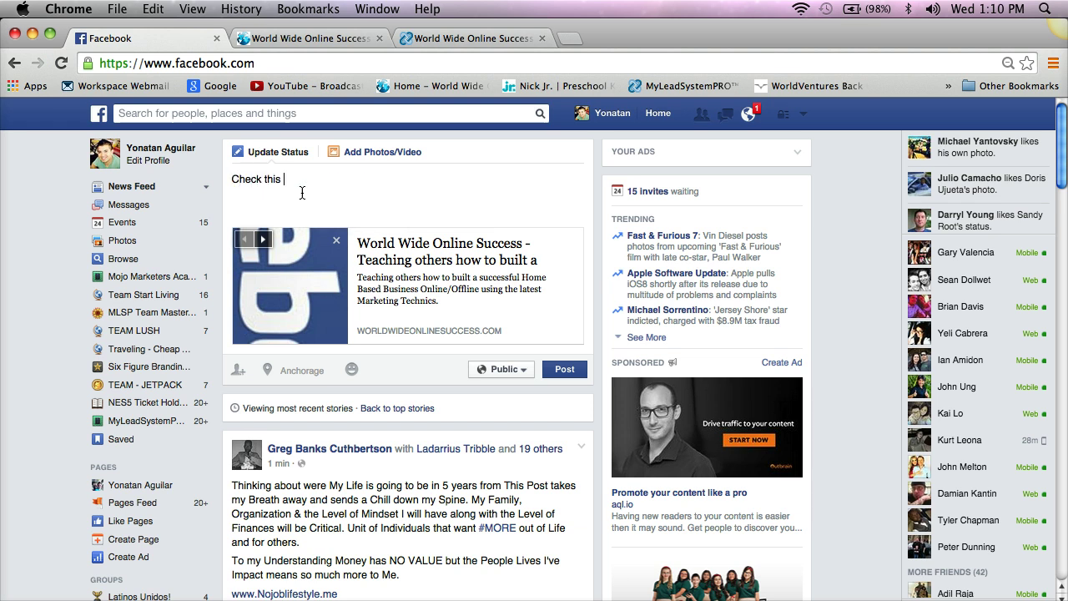
pyautogui.write('heck my website out.')
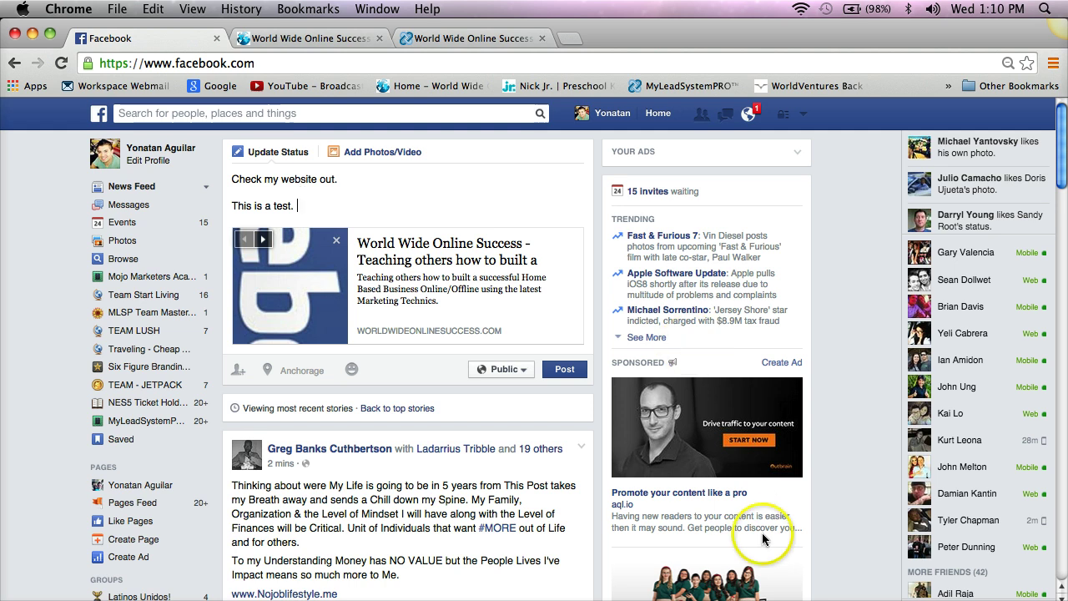
pyautogui.click(565, 369)
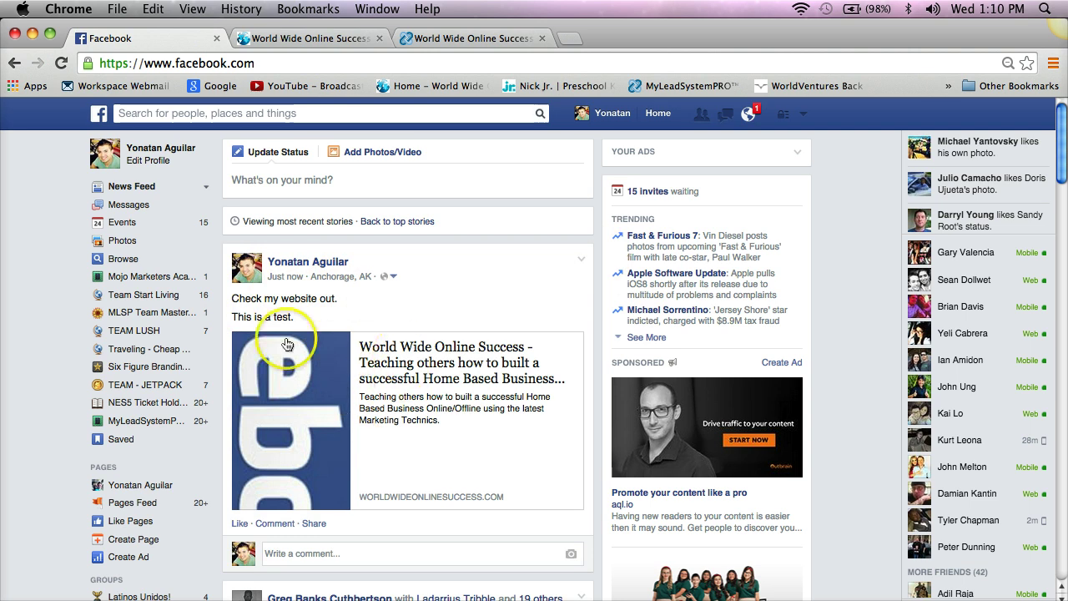
# Open the personal profile timeline and examine the text of the newly published post.
pyautogui.click(451, 413)
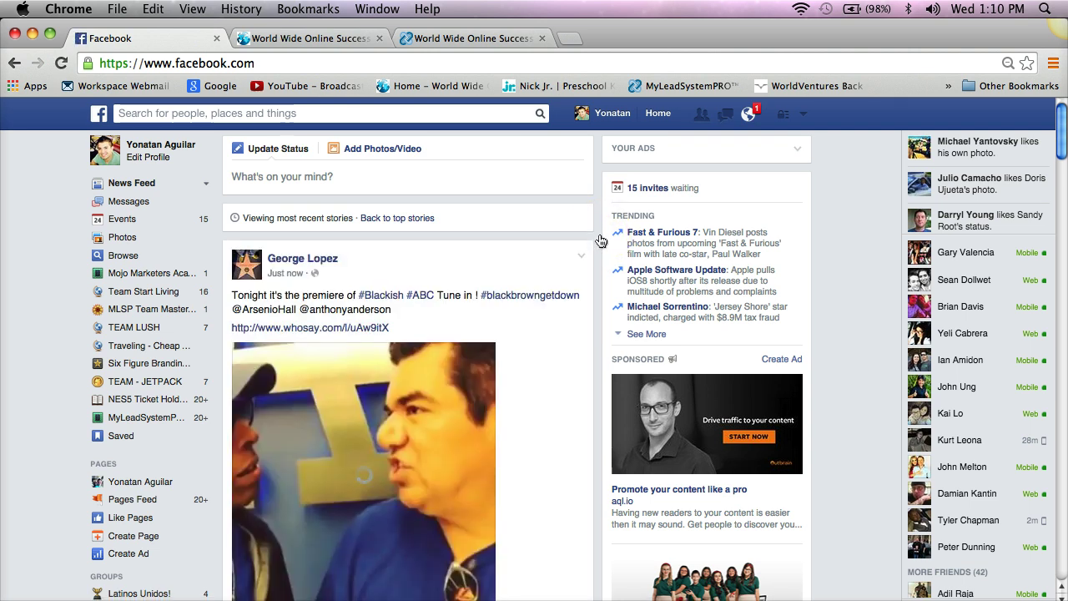
pyautogui.scroll(-5, 599, 240)
pyautogui.scroll(6, 599, 240)
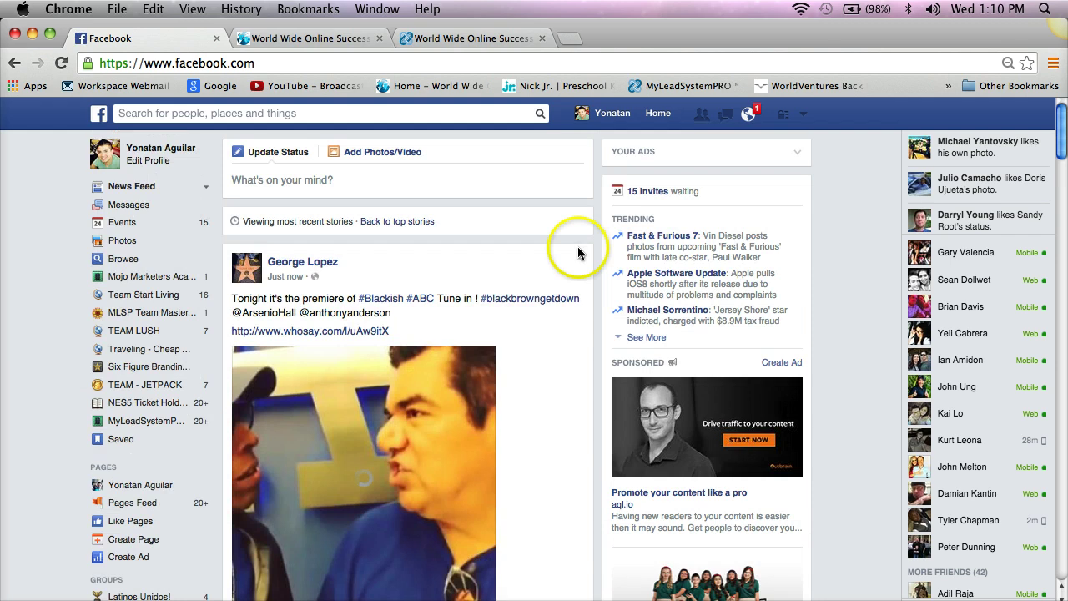
pyautogui.click(185, 150)
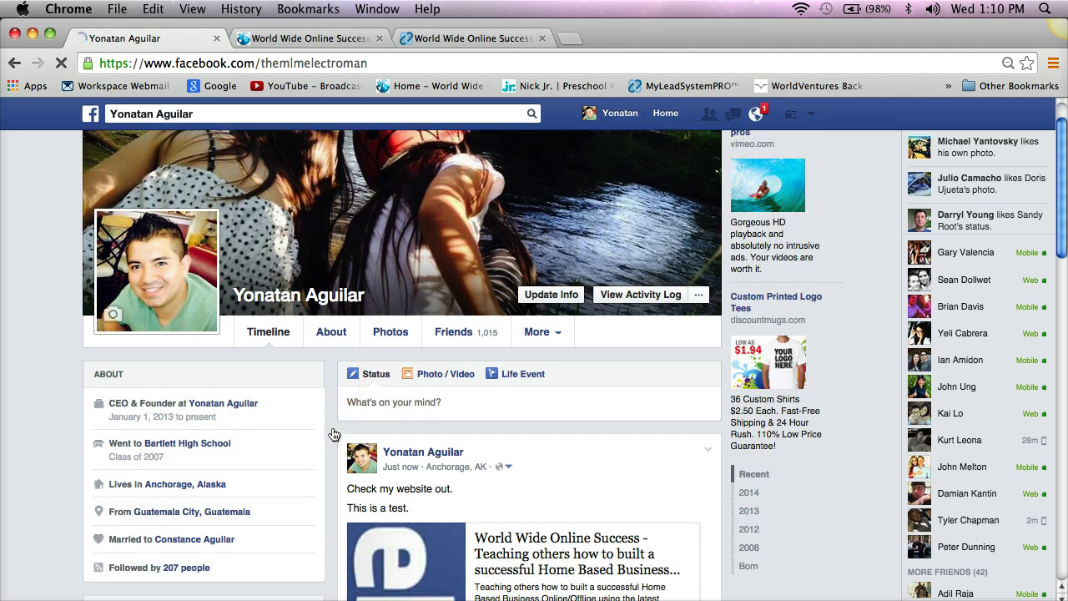
pyautogui.scroll(-4, 333, 434)
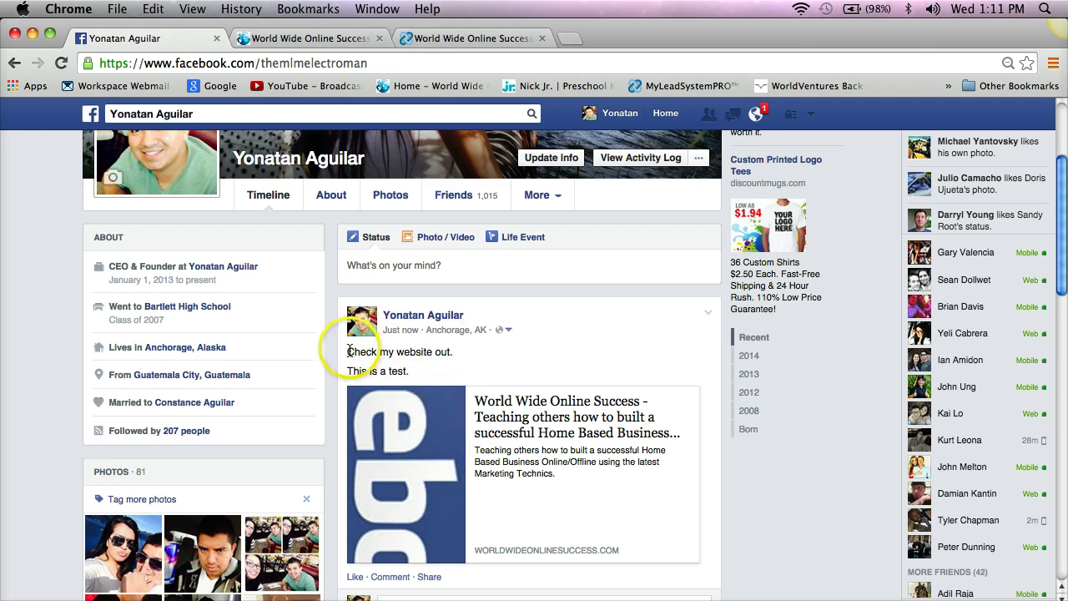
pyautogui.moveTo(348, 351); pyautogui.dragTo(475, 370)
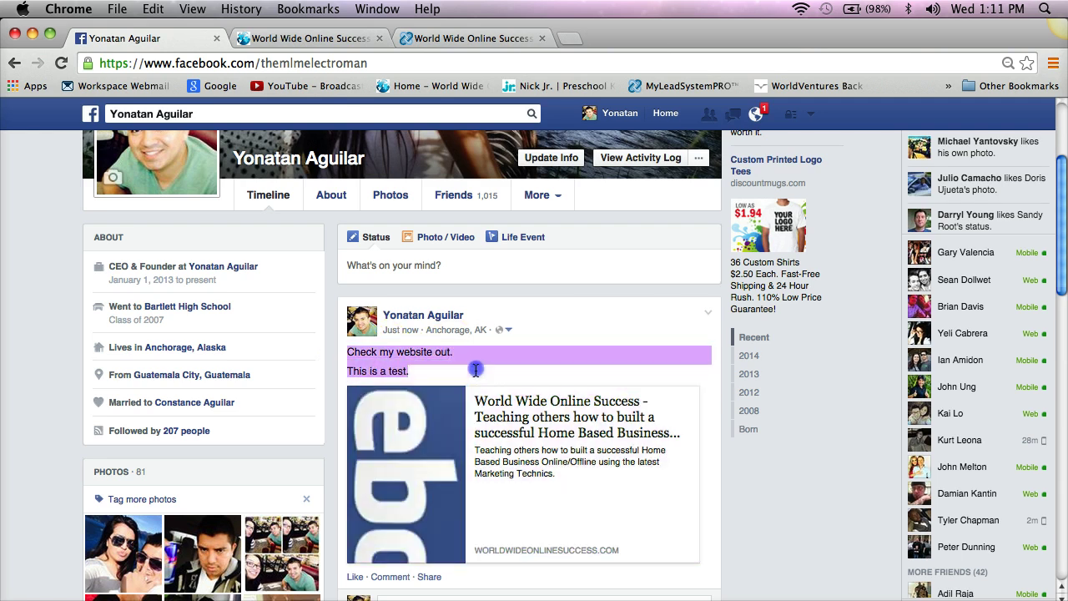
pyautogui.click(468, 370)
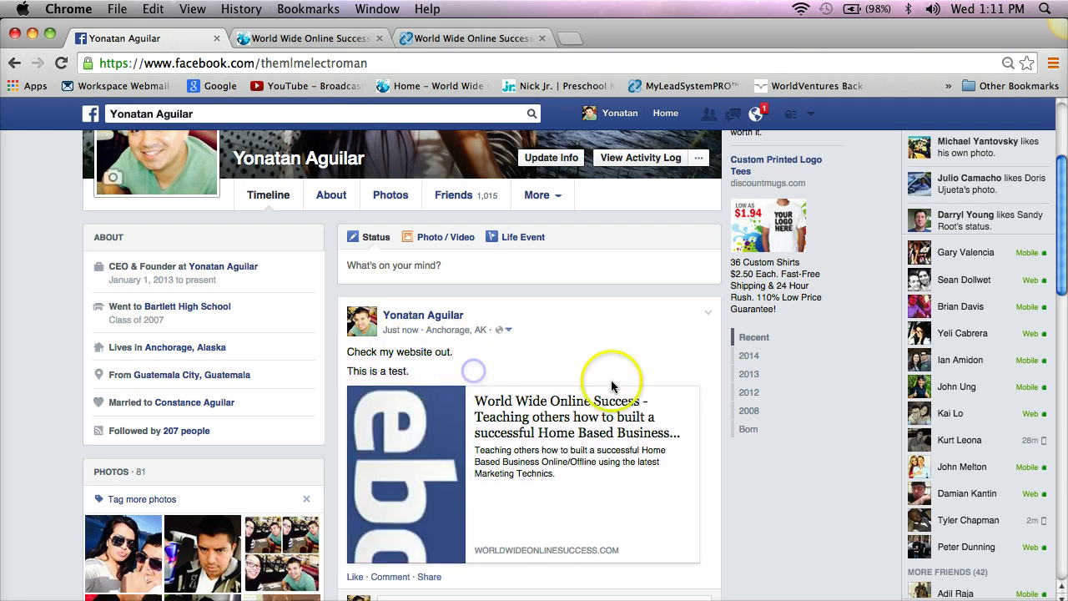
# Test the website link in the published post, and close the opened page to return to the profile.
pyautogui.click(524, 430)
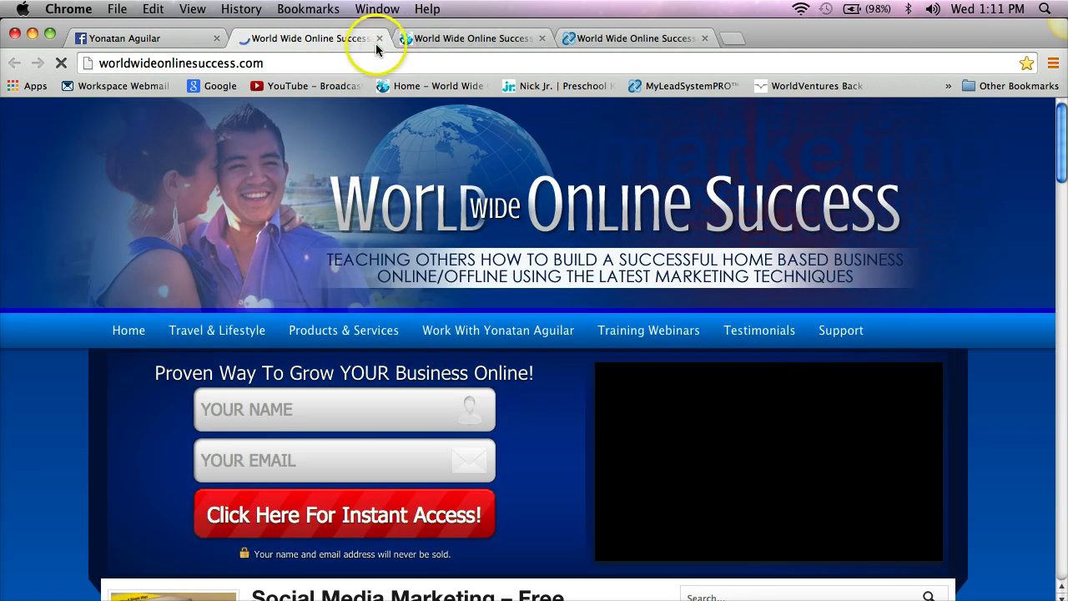
pyautogui.hotkey('ctrl', 'w')
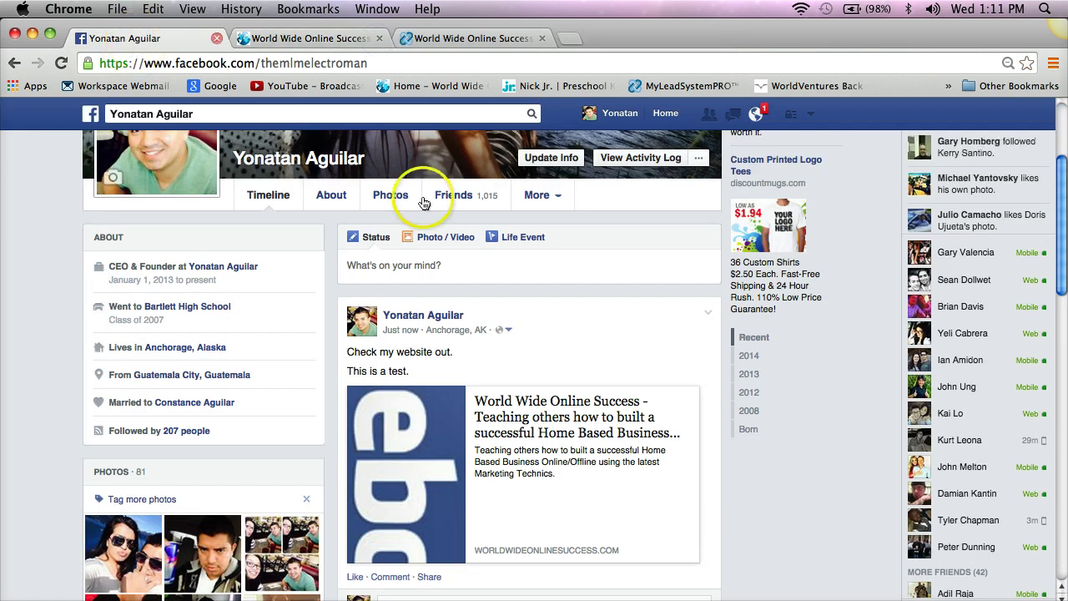
pyautogui.scroll(5, 367, 379)
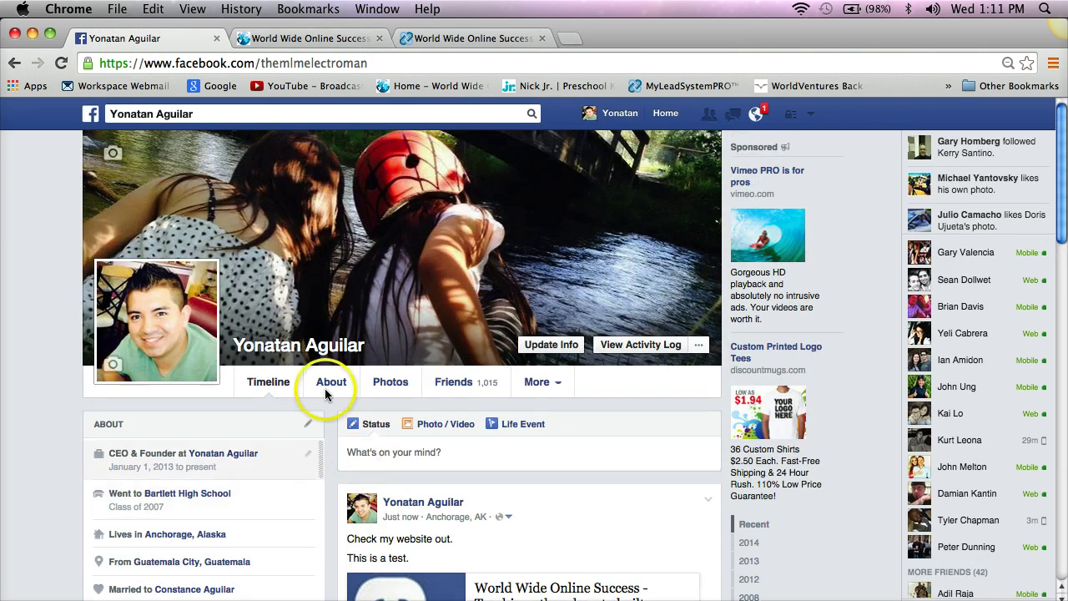
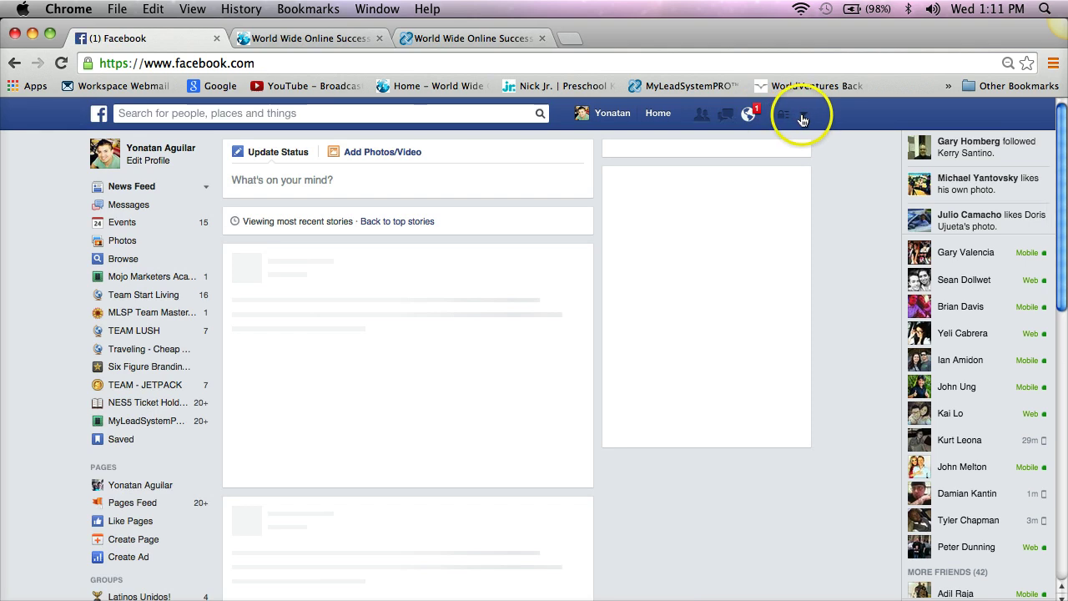
# Switch to using Facebook as the Business Person page and open its status composer.
pyautogui.click(801, 115)
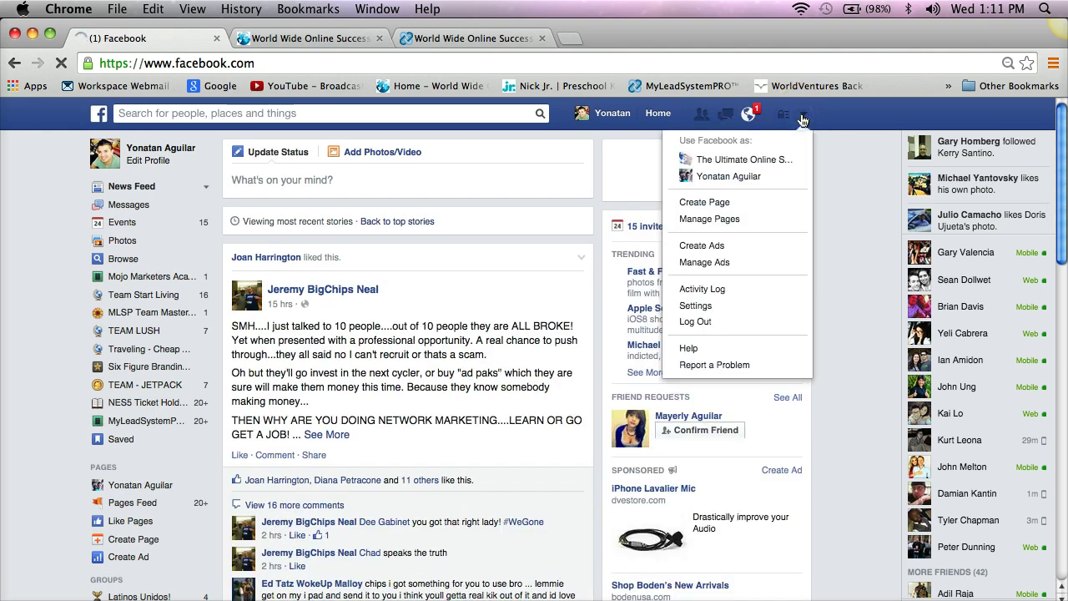
pyautogui.click(707, 182)
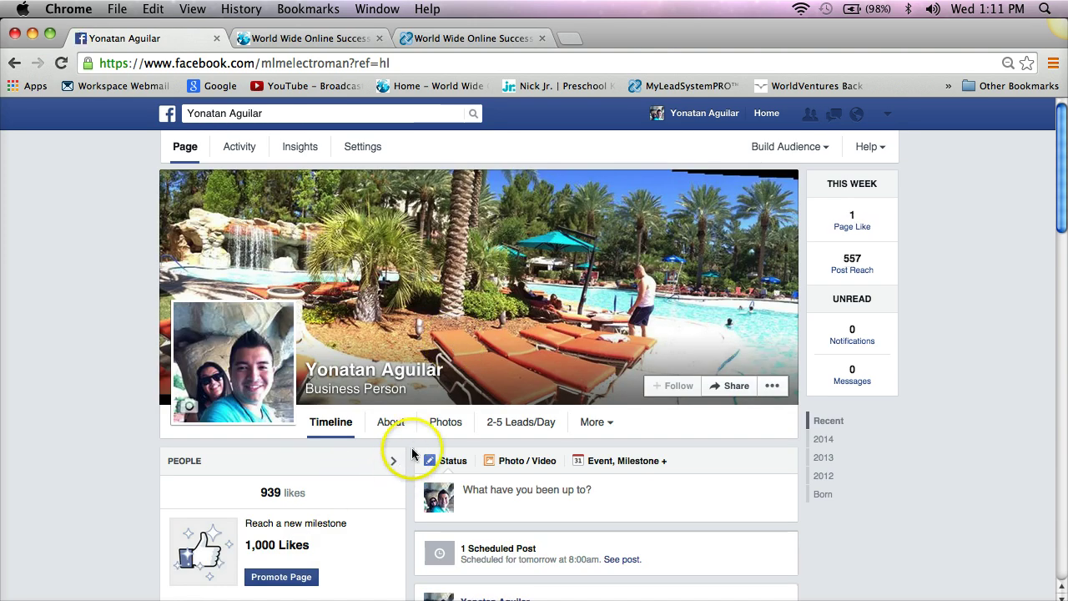
pyautogui.scroll(-3, 408, 452)
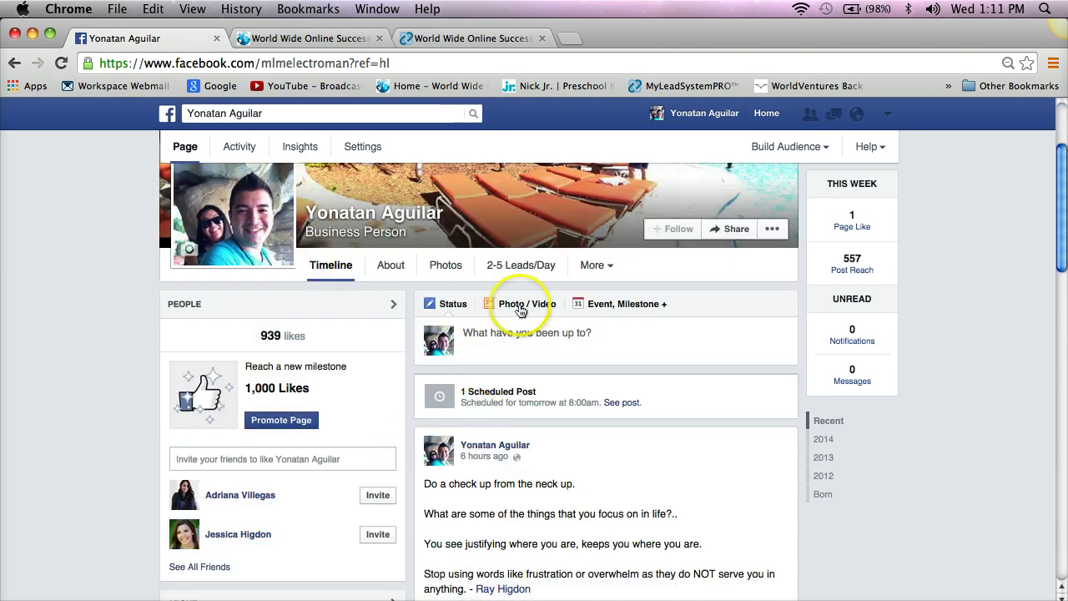
pyautogui.click(518, 338)
pyautogui.rightClick(467, 335)
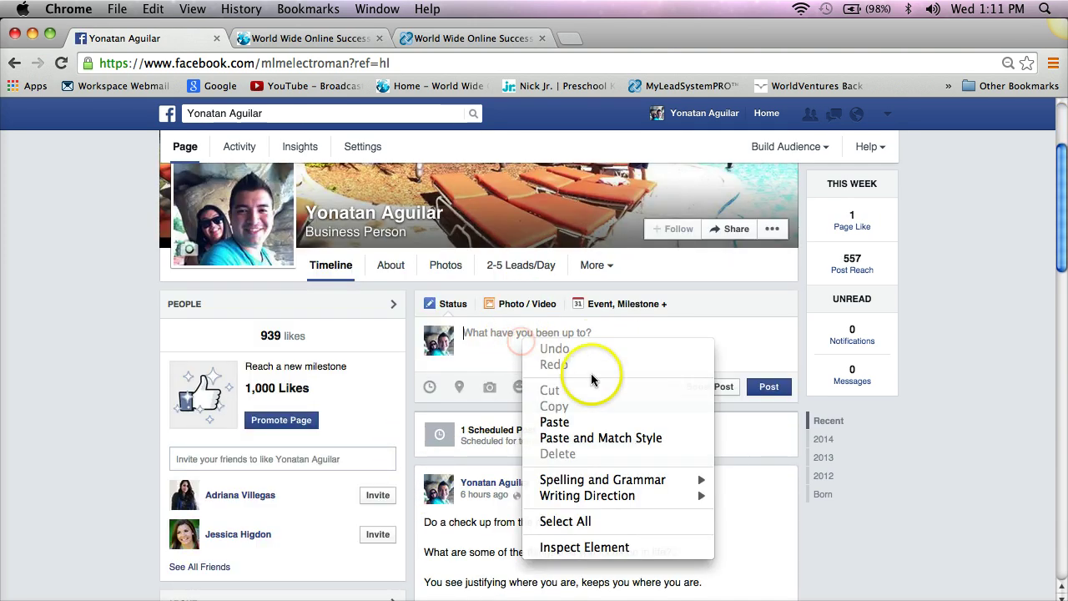
pyautogui.click(414, 349)
pyautogui.scroll(3, 413, 350)
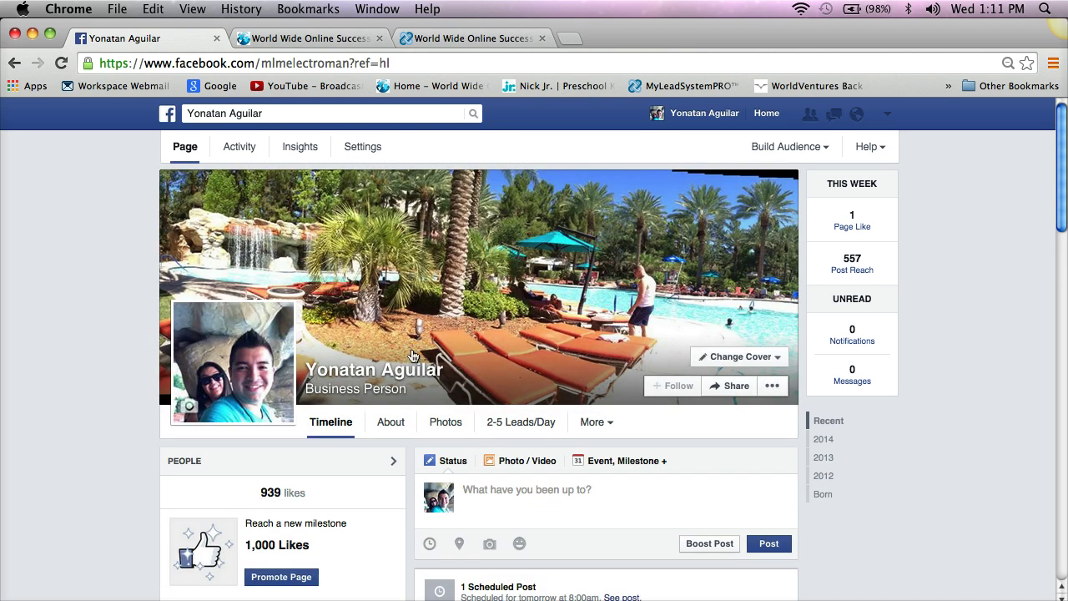
pyautogui.scroll(-5, 413, 353)
pyautogui.scroll(5, 413, 356)
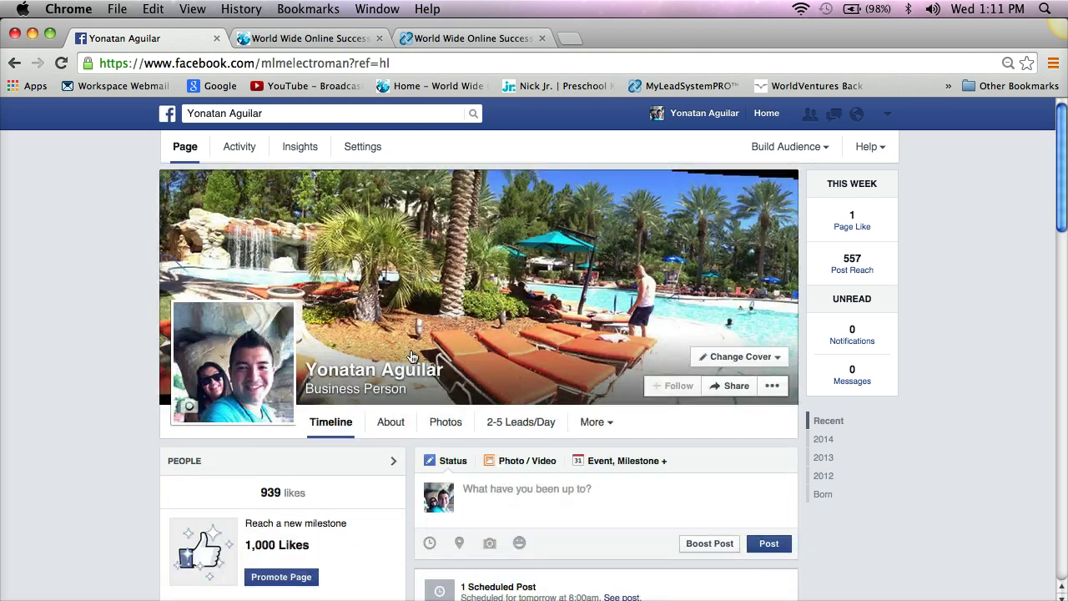
pyautogui.scroll(-1, 418, 420)
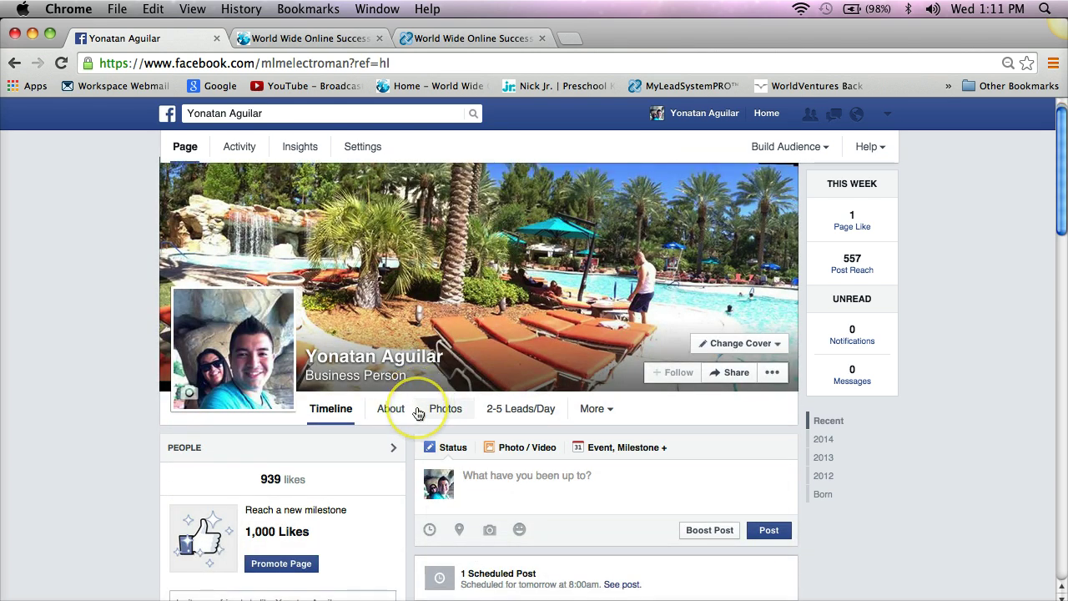
pyautogui.scroll(-1, 419, 414)
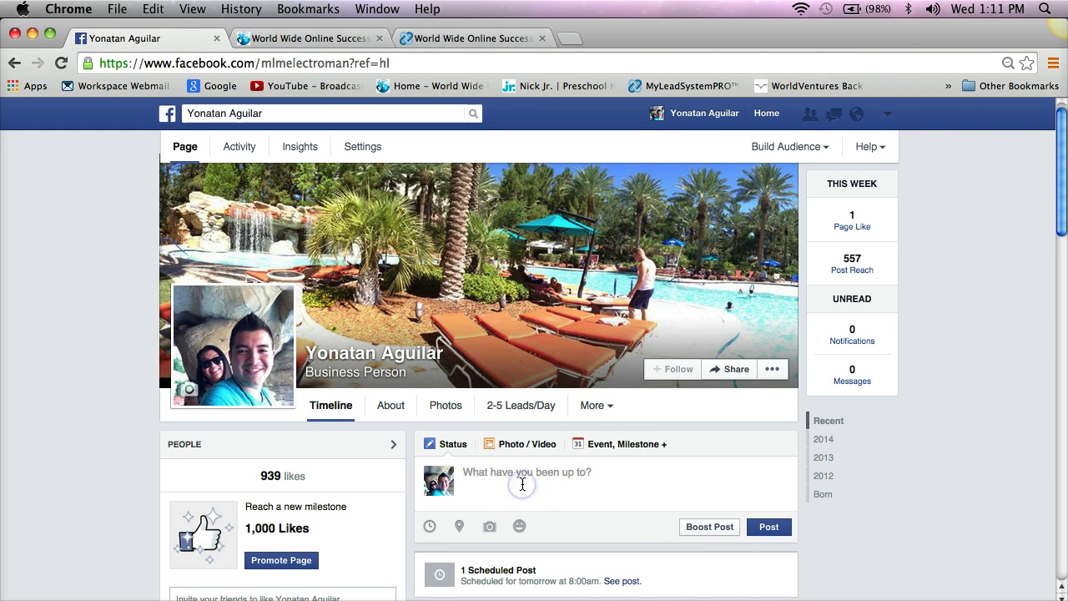
pyautogui.rightClick(521, 482)
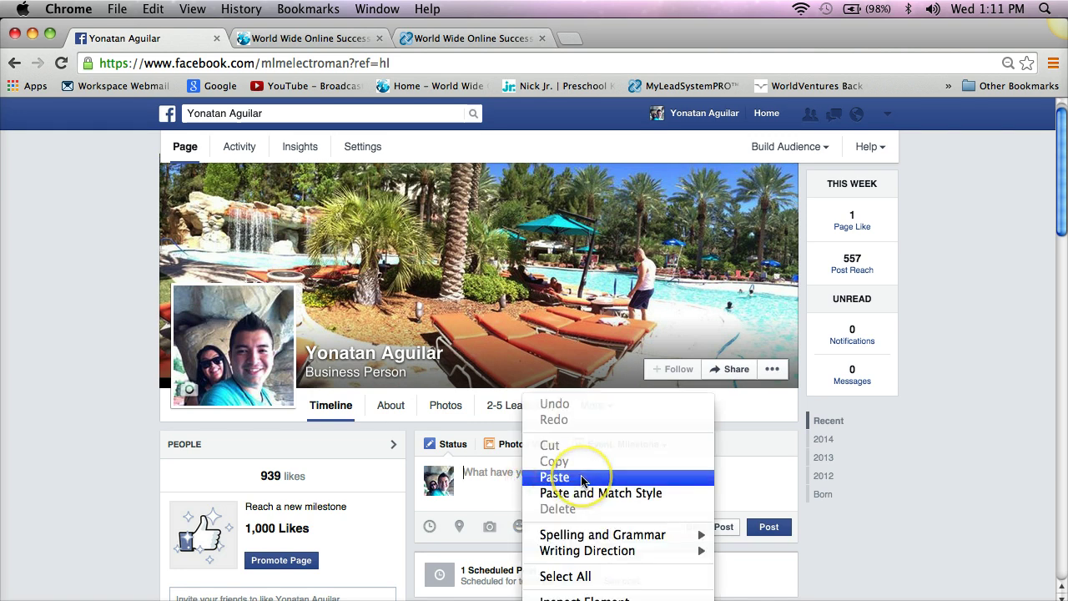
pyautogui.click(554, 477)
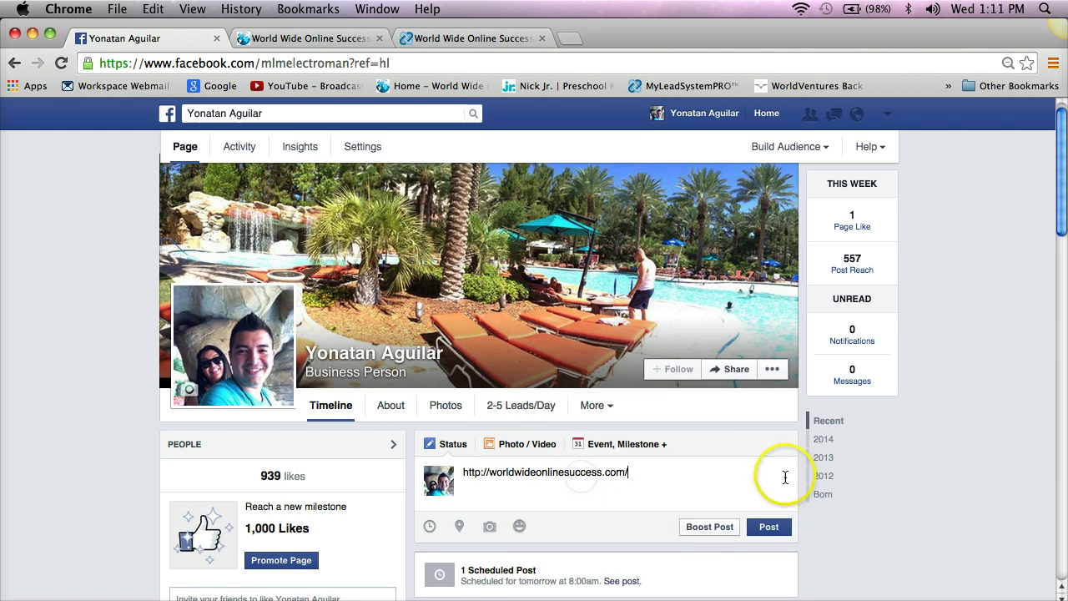
pyautogui.scroll(-3, 877, 499)
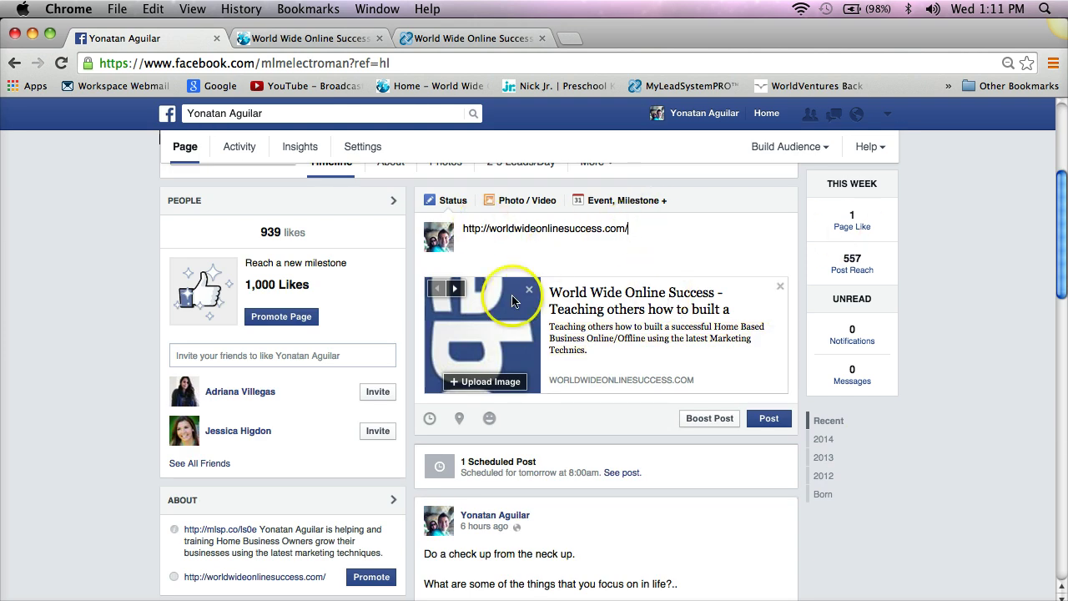
# Browse the available thumbnail images for the status's link preview.
pyautogui.click(455, 290)
pyautogui.click(455, 290)
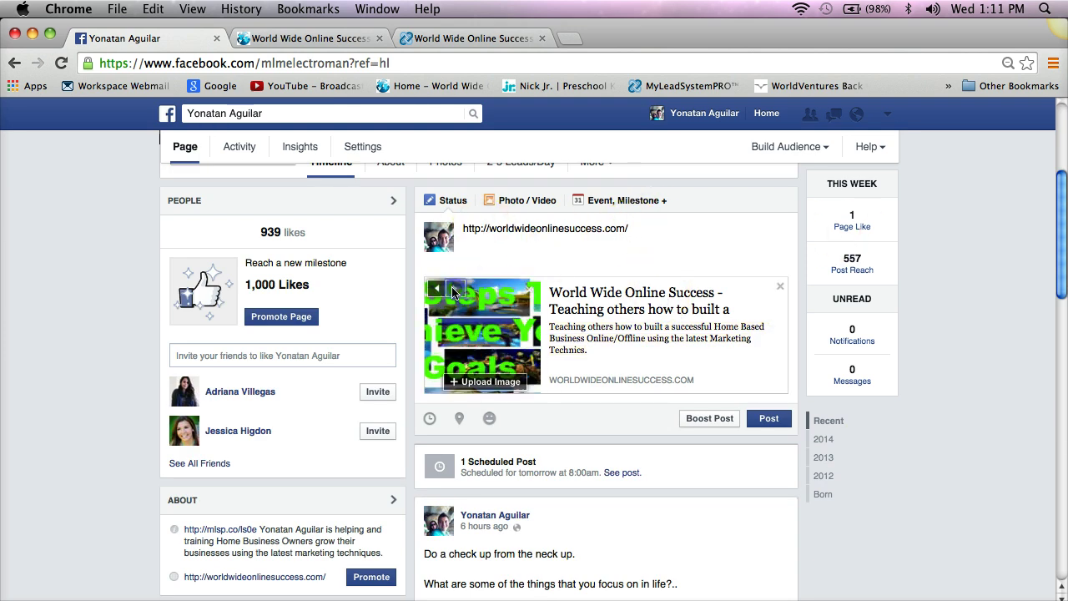
pyautogui.click(438, 290)
pyautogui.click(437, 290)
pyautogui.click(440, 290)
pyautogui.click(445, 289)
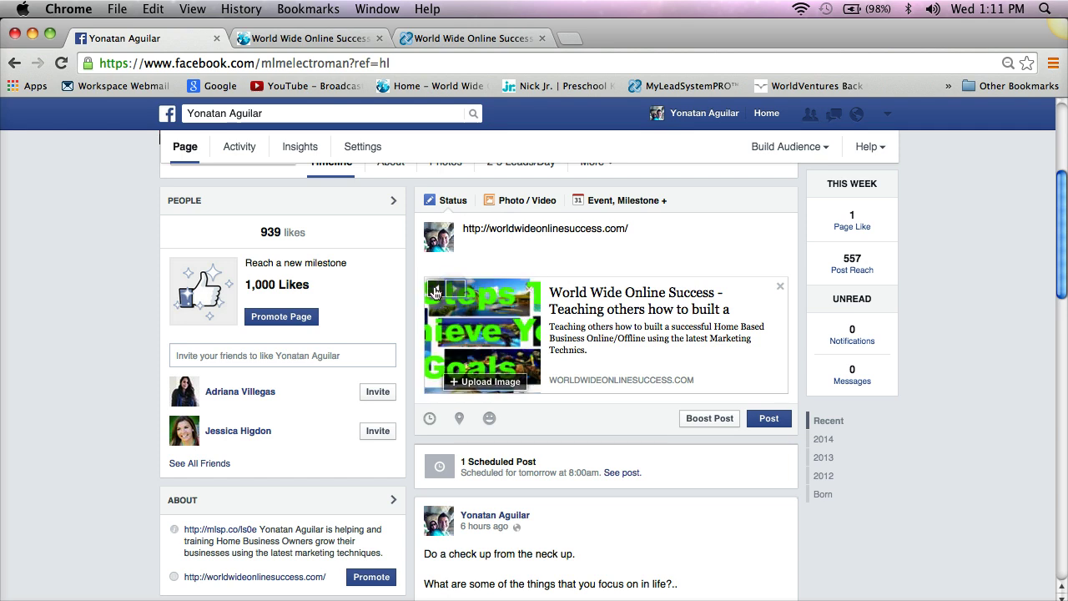
pyautogui.click(480, 385)
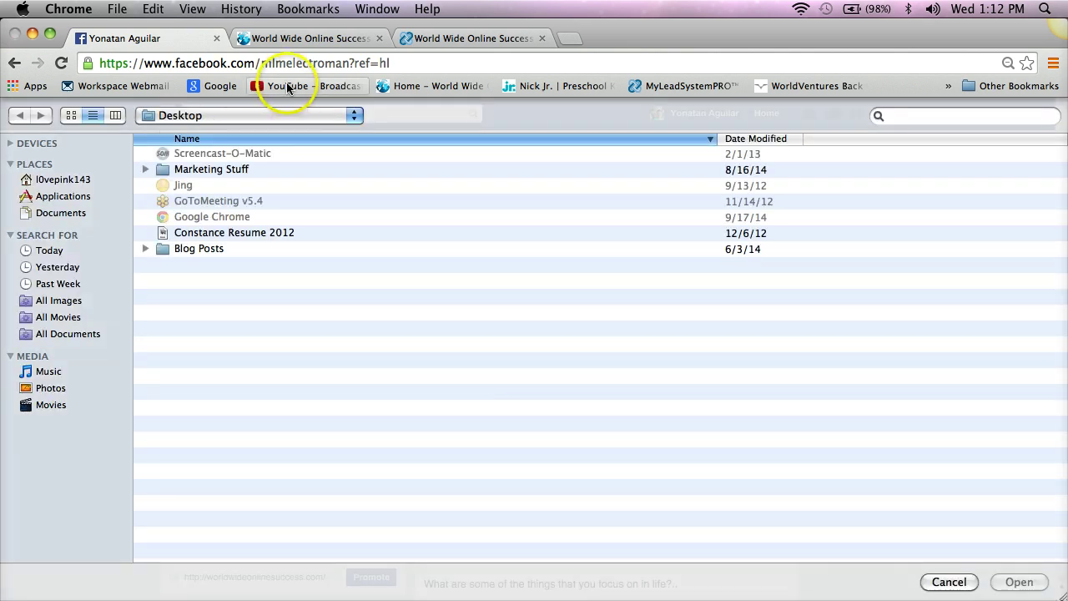
pyautogui.click(310, 42)
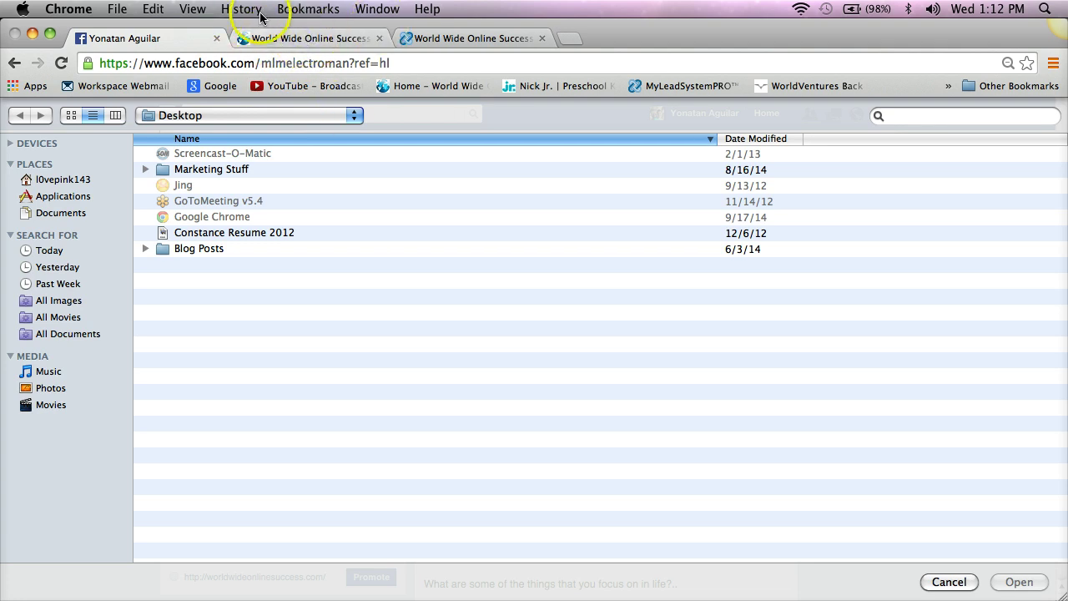
pyautogui.click(949, 582)
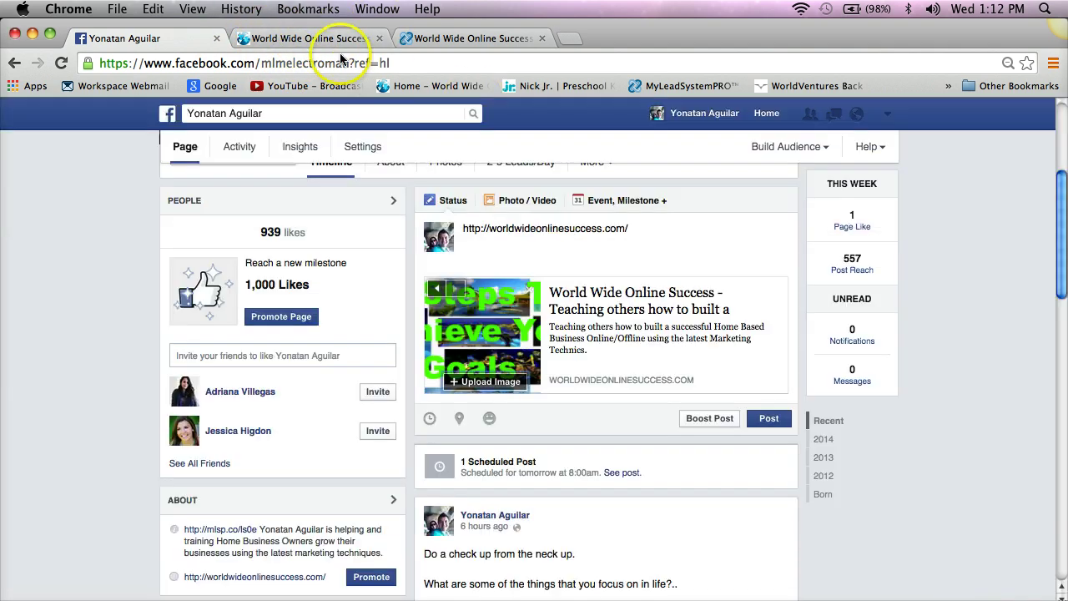
pyautogui.tripleClick(655, 223)
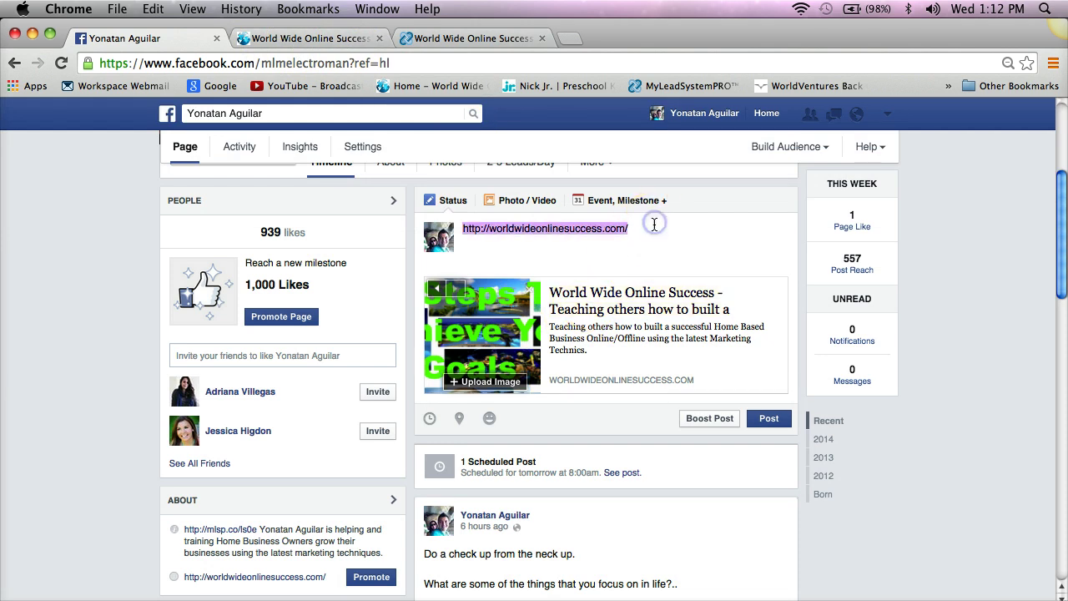
# Show the World Wide Online Success homepage and capture it with Jing from the banner down to the signup form and video.
pyautogui.click(305, 39)
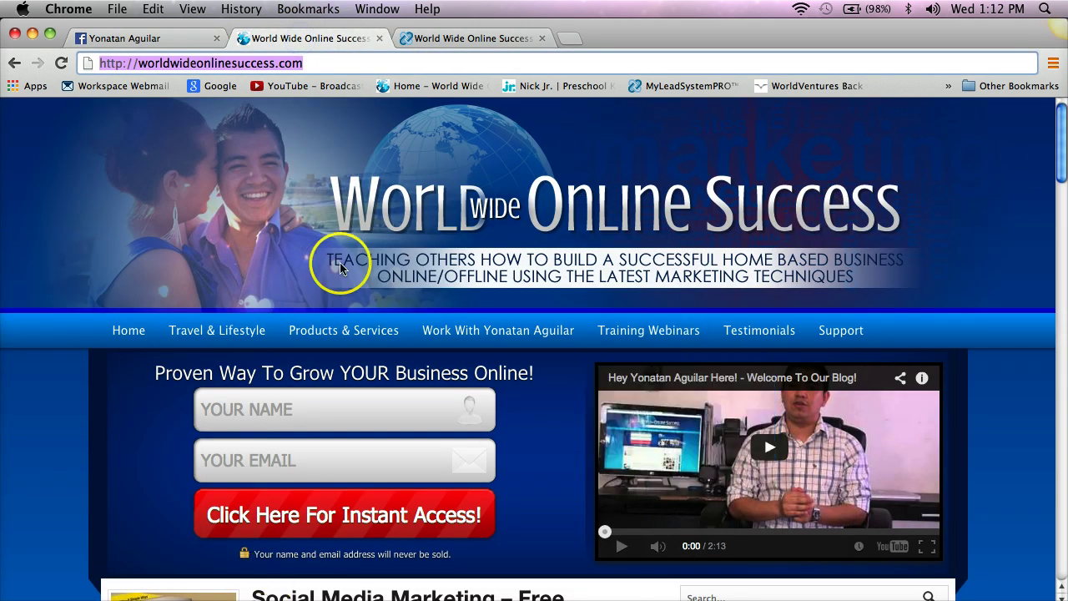
pyautogui.click(34, 39)
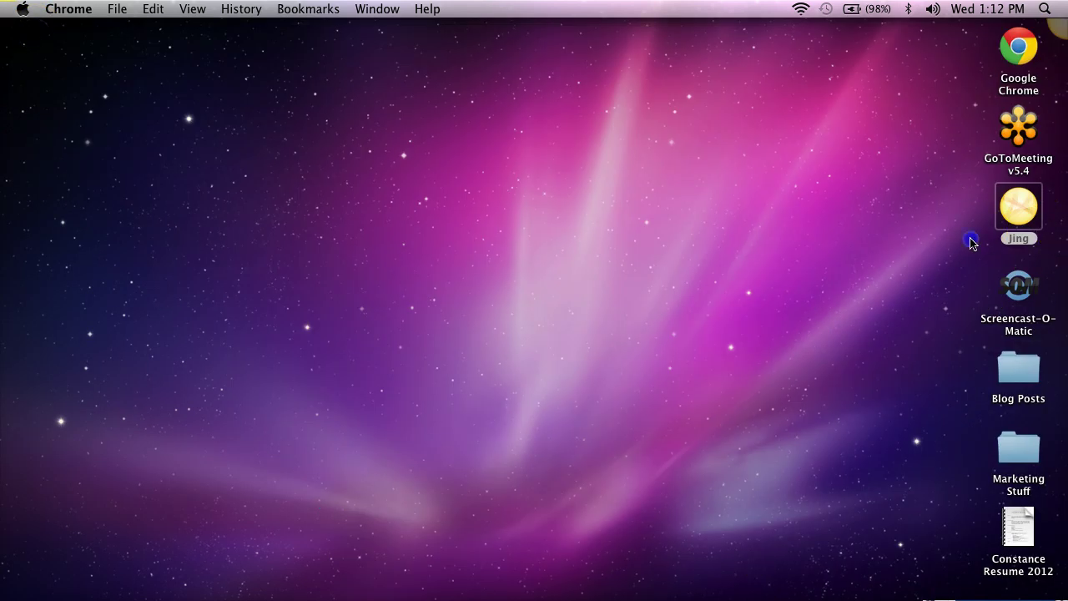
pyautogui.doubleClick(1028, 220)
pyautogui.moveTo(656, 594)
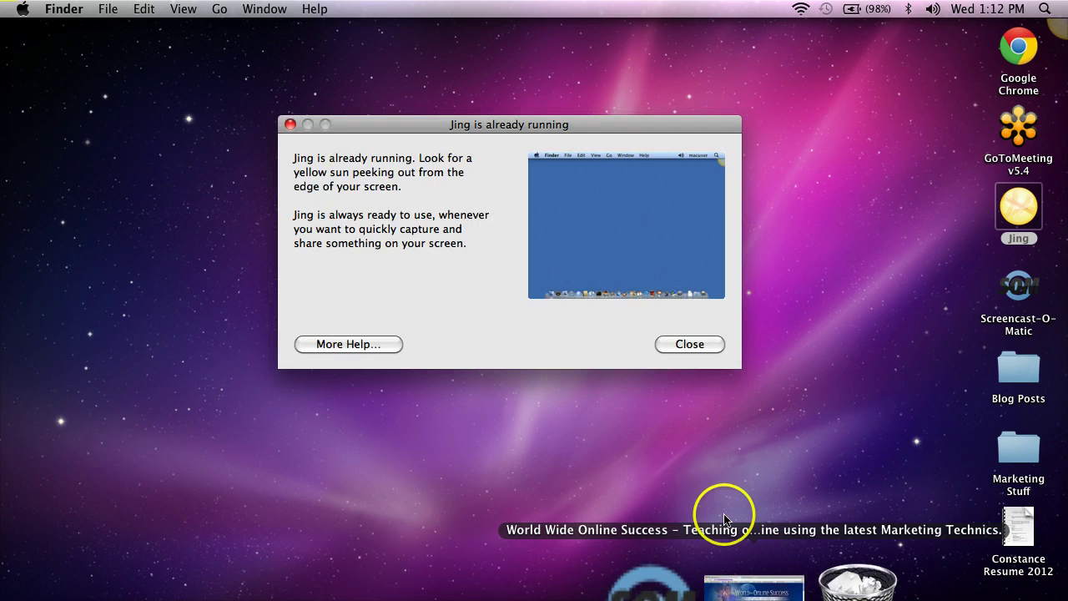
pyautogui.click(686, 346)
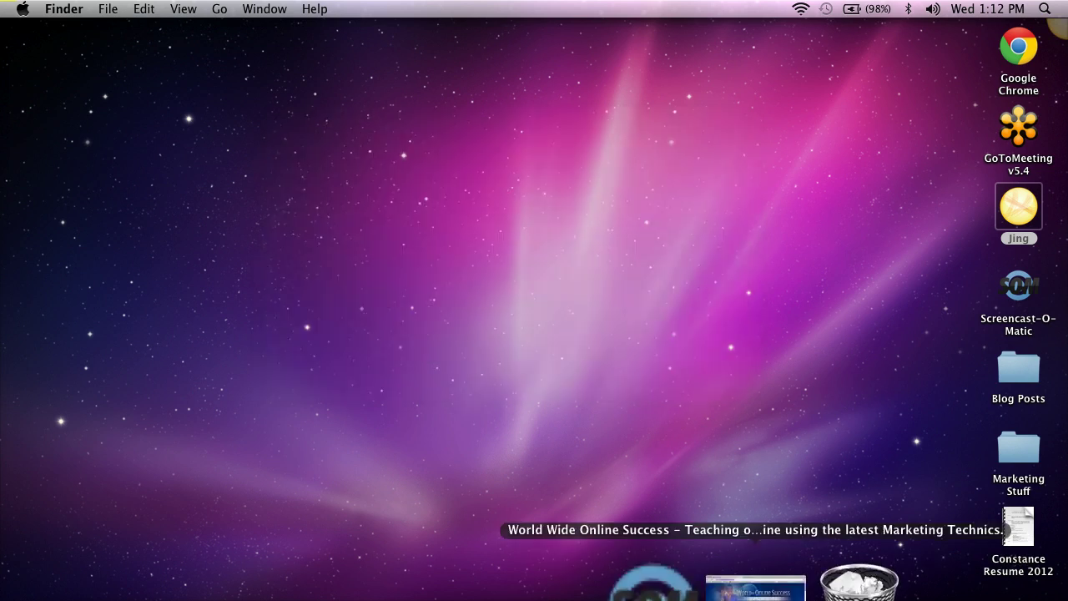
pyautogui.click(756, 589)
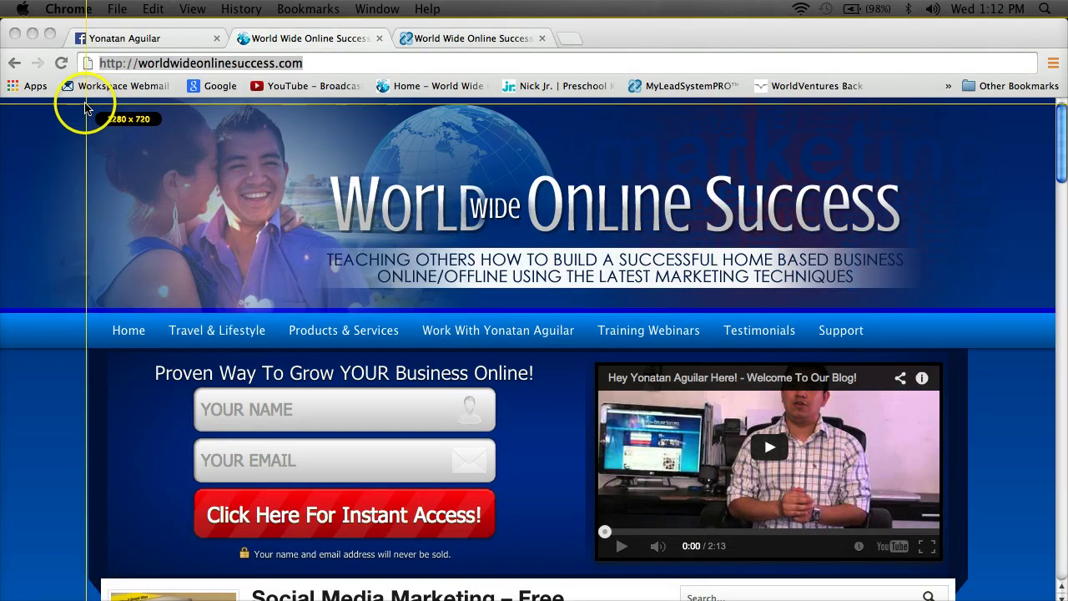
pyautogui.moveTo(83, 102); pyautogui.dragTo(977, 578)
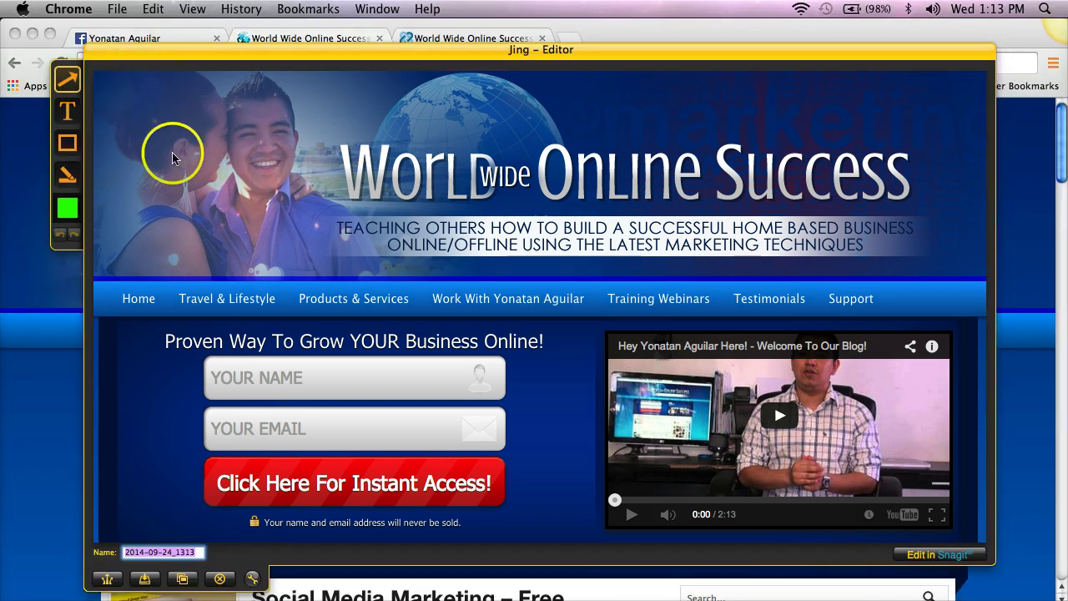
# Try a green arrow on the captured banner, recolour it blue, and undo the arrow annotations.
pyautogui.moveTo(216, 262)
pyautogui.mouseDown()
pyautogui.moveTo(329, 222)
pyautogui.moveTo(315, 183)
pyautogui.mouseUp()
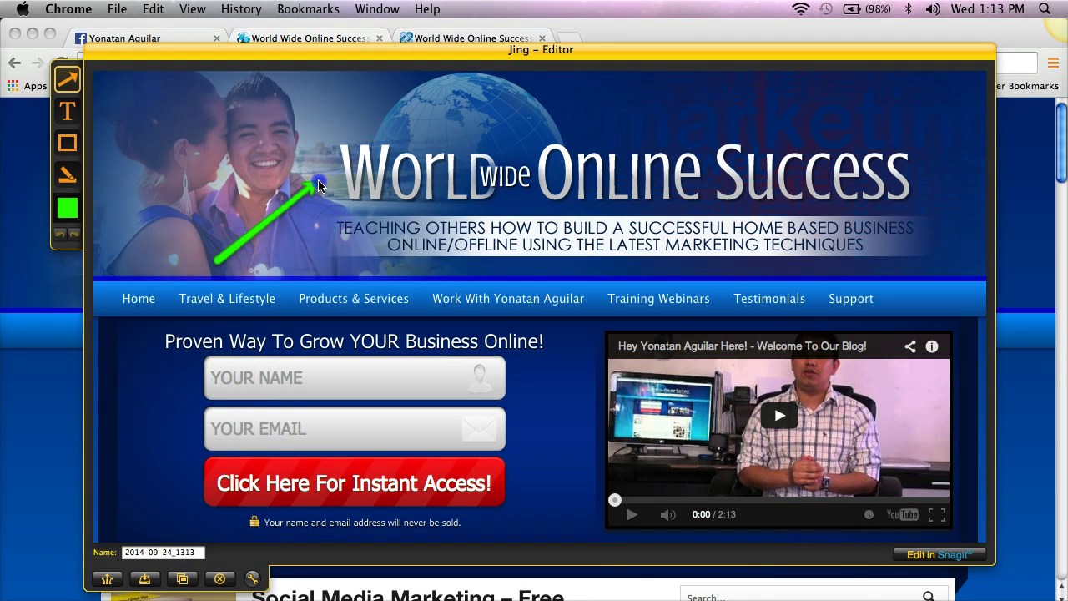
pyautogui.moveTo(66, 209); pyautogui.dragTo(96, 275)
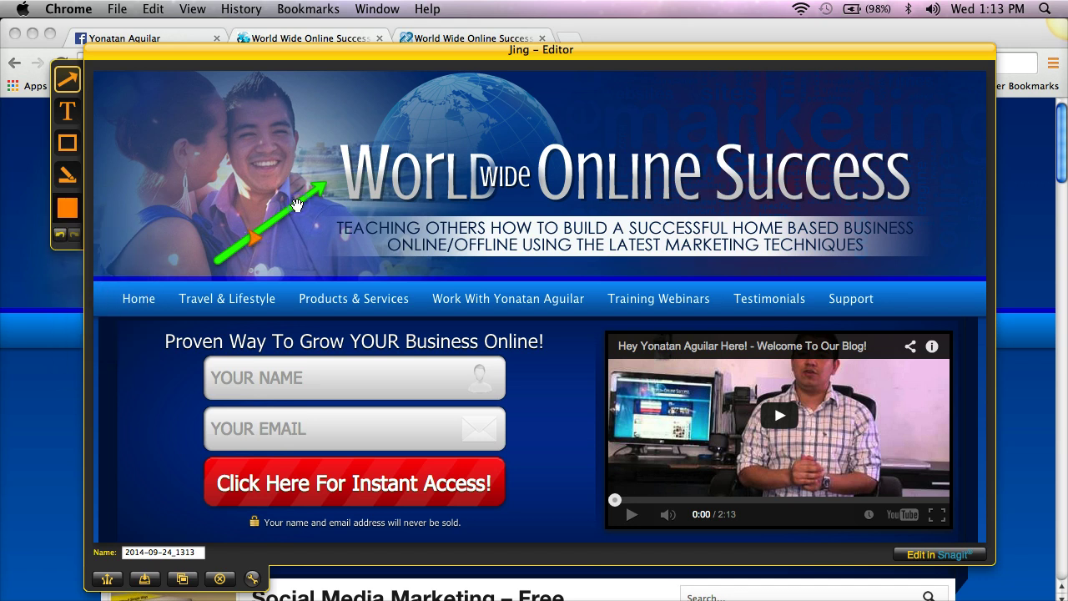
pyautogui.moveTo(67, 209); pyautogui.dragTo(98, 242)
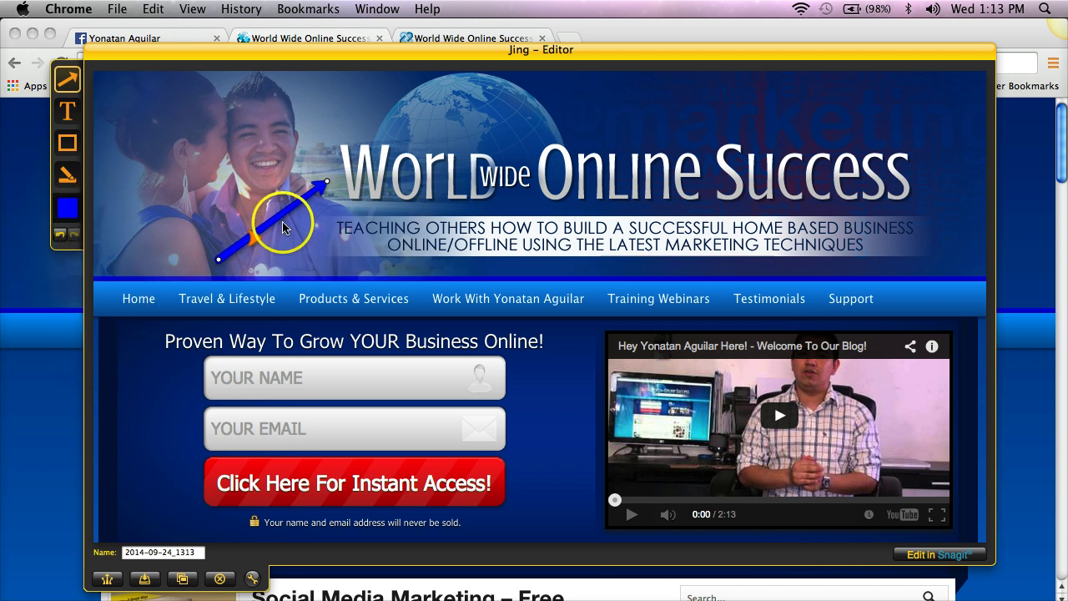
pyautogui.click(60, 236)
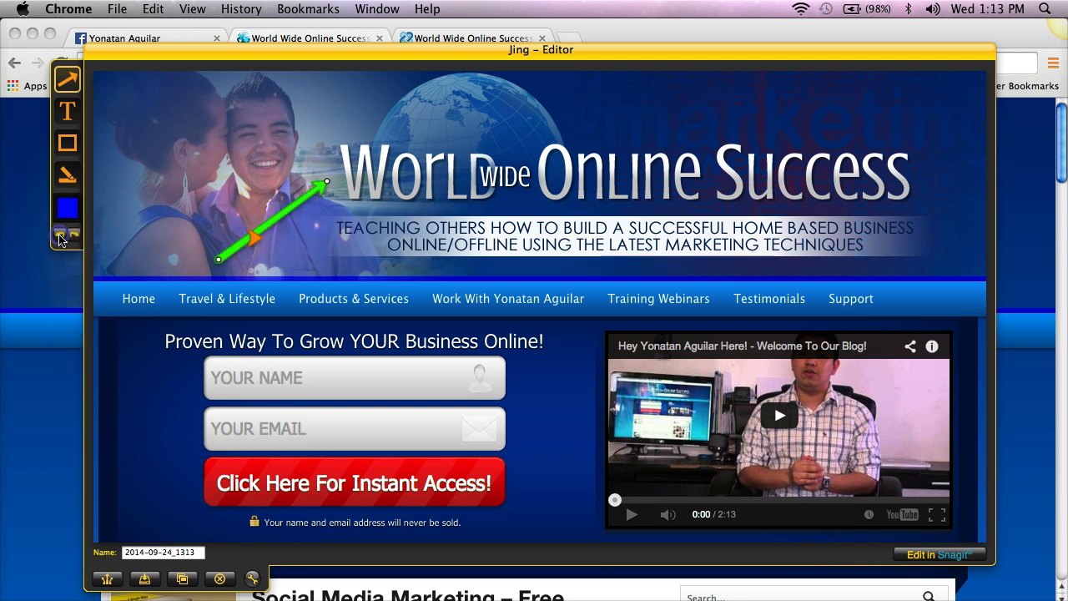
pyautogui.click(61, 238)
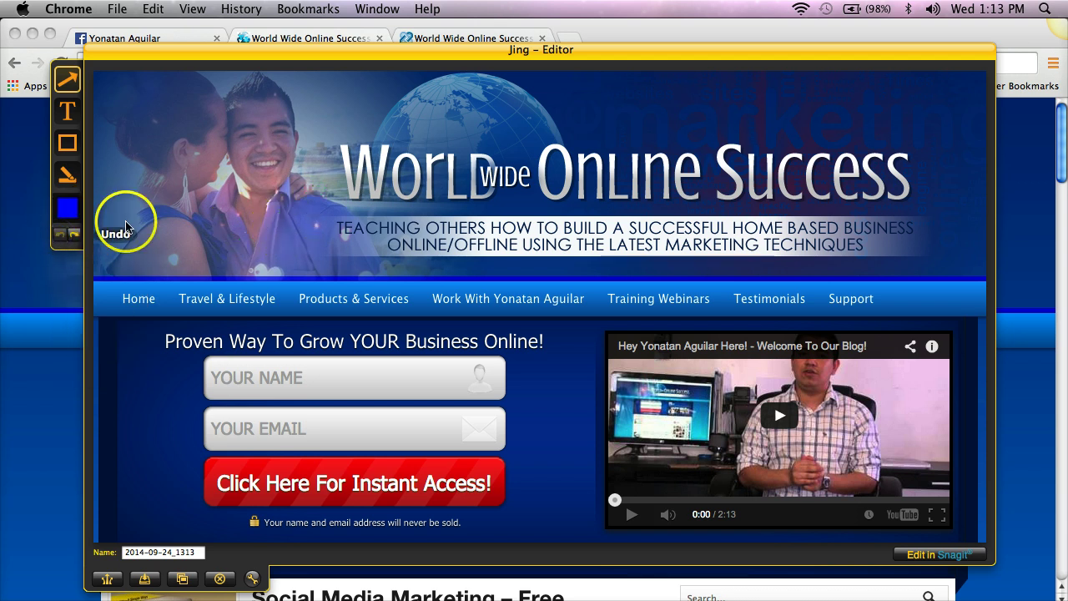
# Add a blue text callout reading "doihfoaishdf" over the captured banner and draw a blue frame around the tagline.
pyautogui.click(67, 109)
pyautogui.moveTo(255, 97)
pyautogui.mouseDown()
pyautogui.moveTo(325, 144)
pyautogui.moveTo(454, 159)
pyautogui.mouseUp()
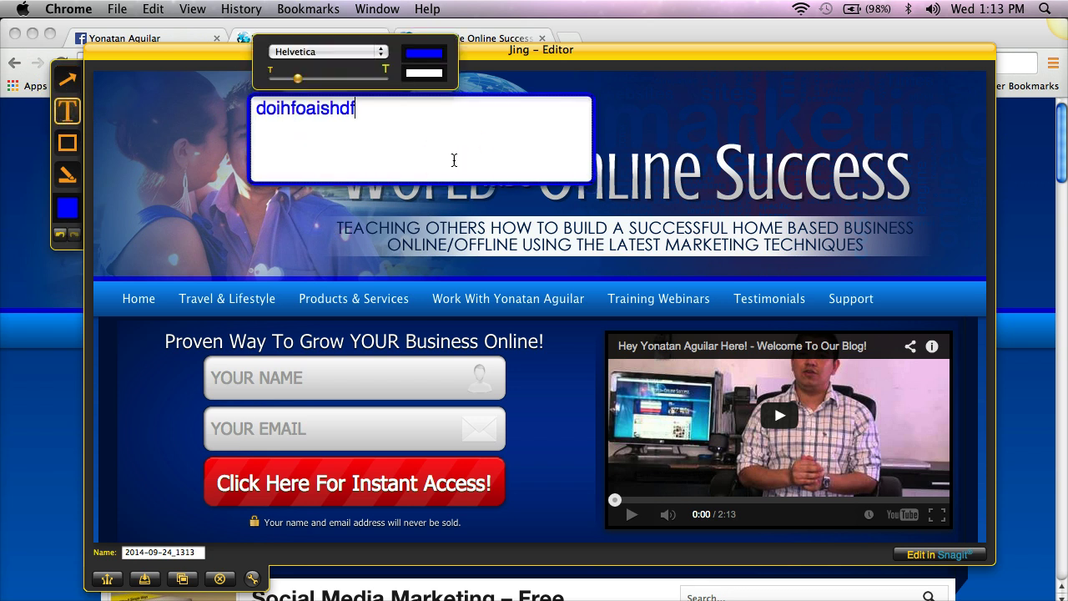
pyautogui.click(68, 143)
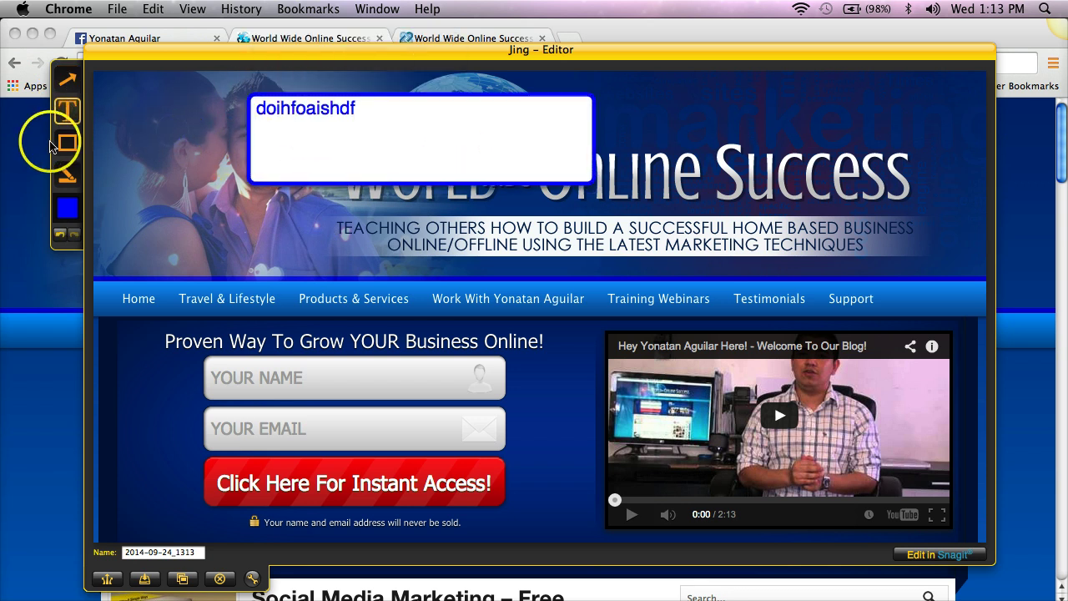
pyautogui.moveTo(288, 205)
pyautogui.mouseDown()
pyautogui.moveTo(384, 234)
pyautogui.moveTo(954, 252)
pyautogui.moveTo(954, 266)
pyautogui.mouseUp()
# Highlight the tagline in the captured banner and set the highlight colour to yellow.
pyautogui.click(67, 175)
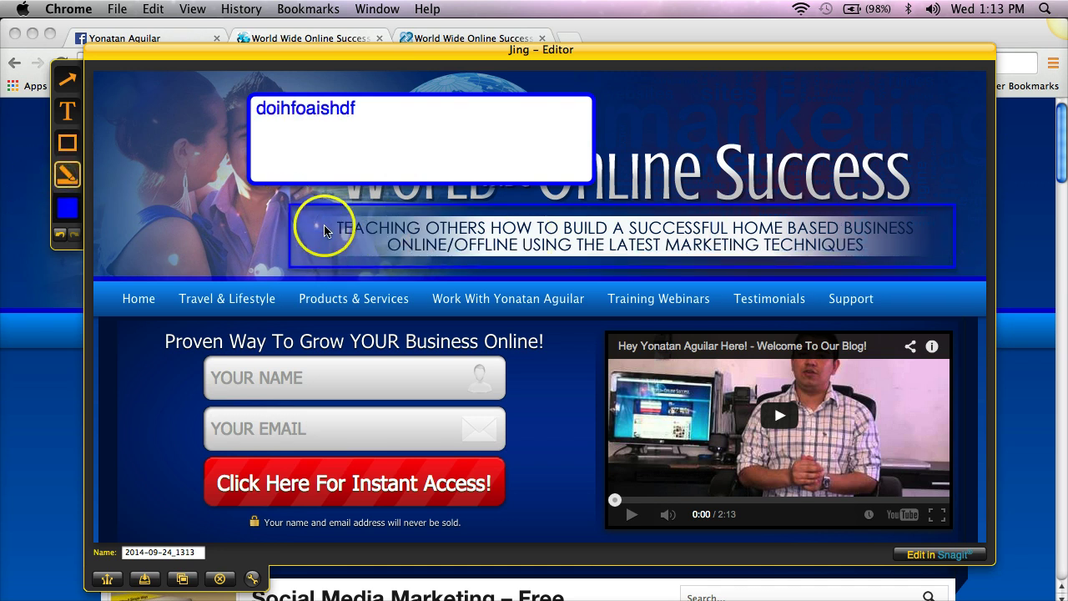
pyautogui.moveTo(305, 221)
pyautogui.mouseDown()
pyautogui.moveTo(305, 232)
pyautogui.moveTo(453, 245)
pyautogui.moveTo(916, 253)
pyautogui.mouseUp()
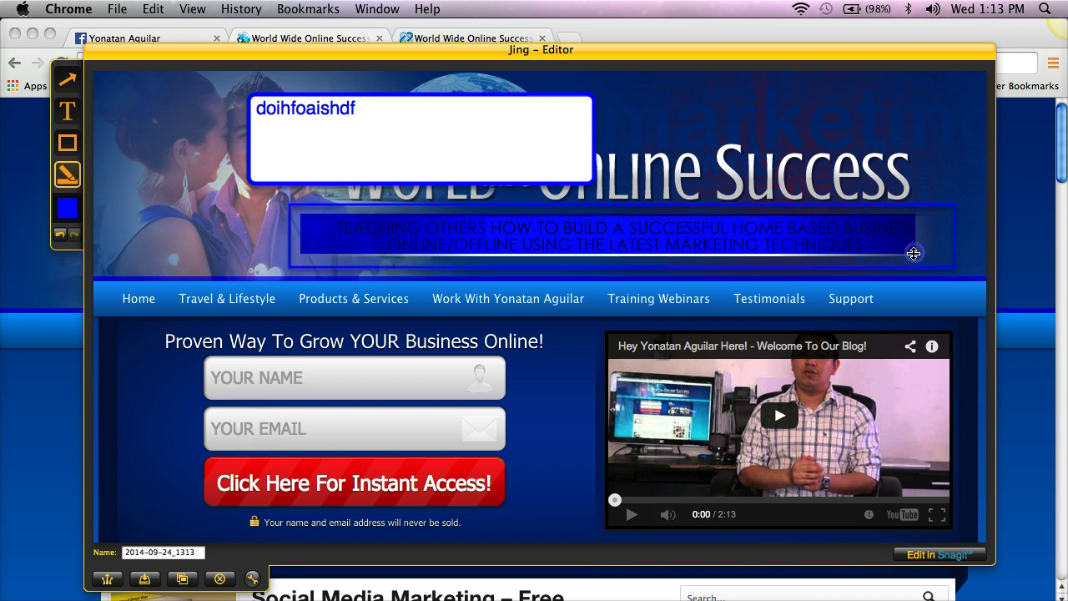
pyautogui.click(72, 208)
pyautogui.click(90, 305)
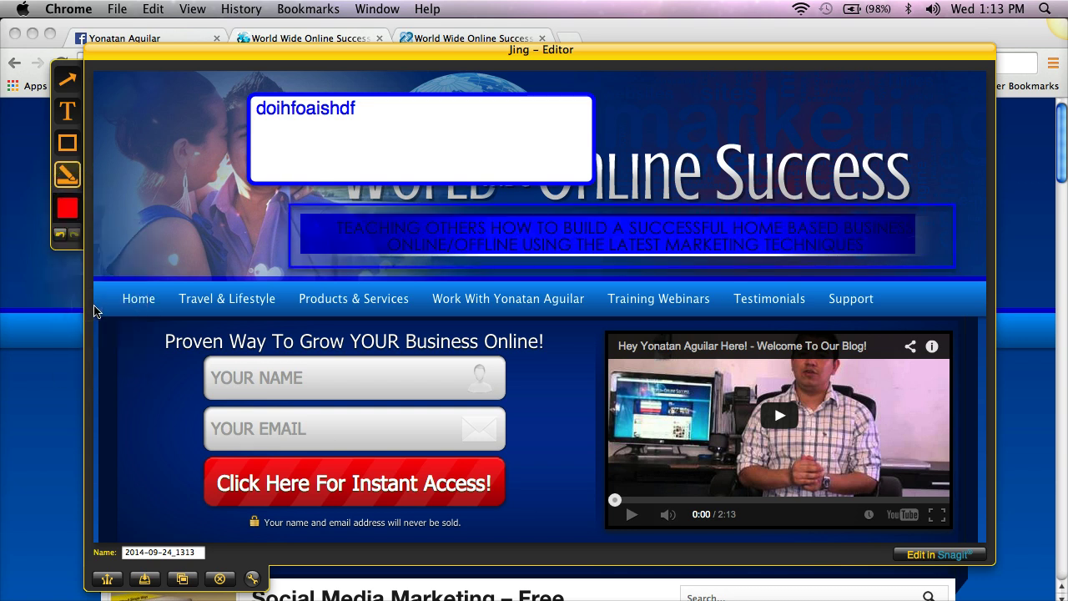
pyautogui.click(357, 243)
pyautogui.click(67, 208)
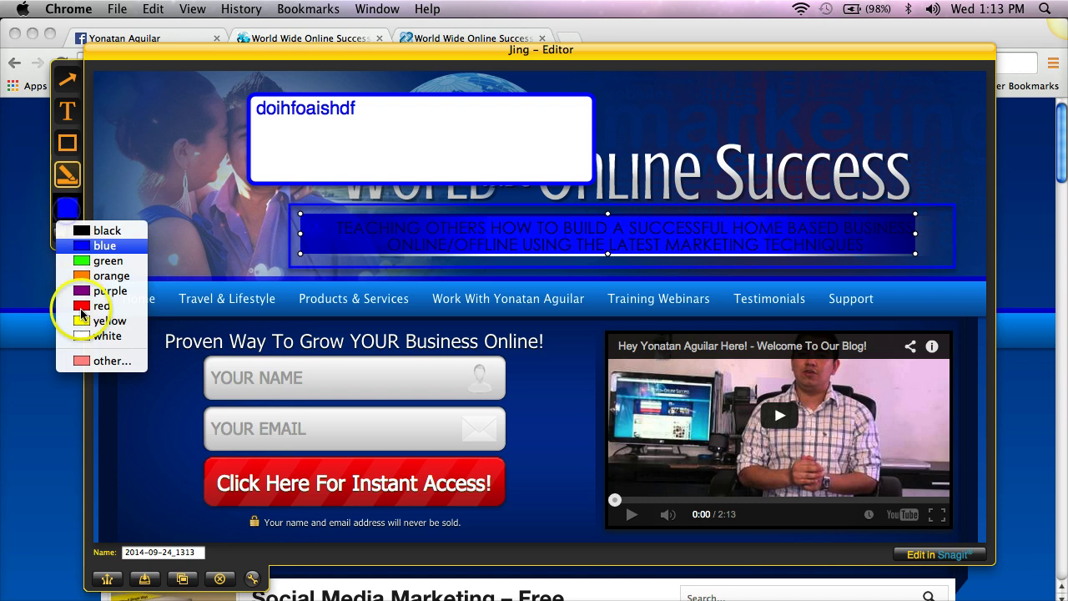
pyautogui.click(98, 322)
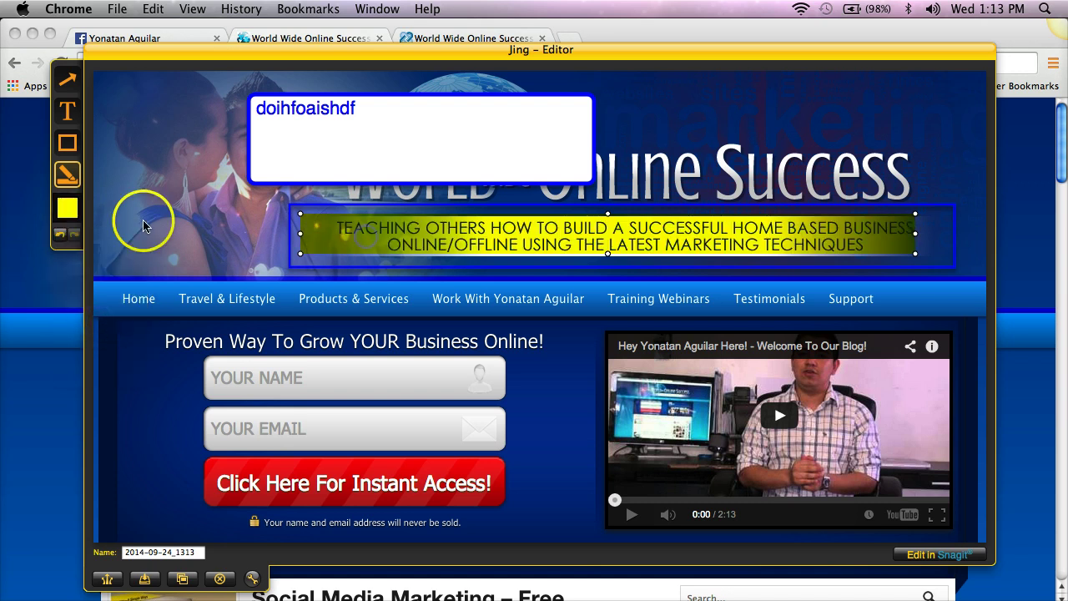
# Undo the highlight, frame and text callout on the capture.
pyautogui.click(59, 239)
pyautogui.click(59, 239)
pyautogui.click(59, 239)
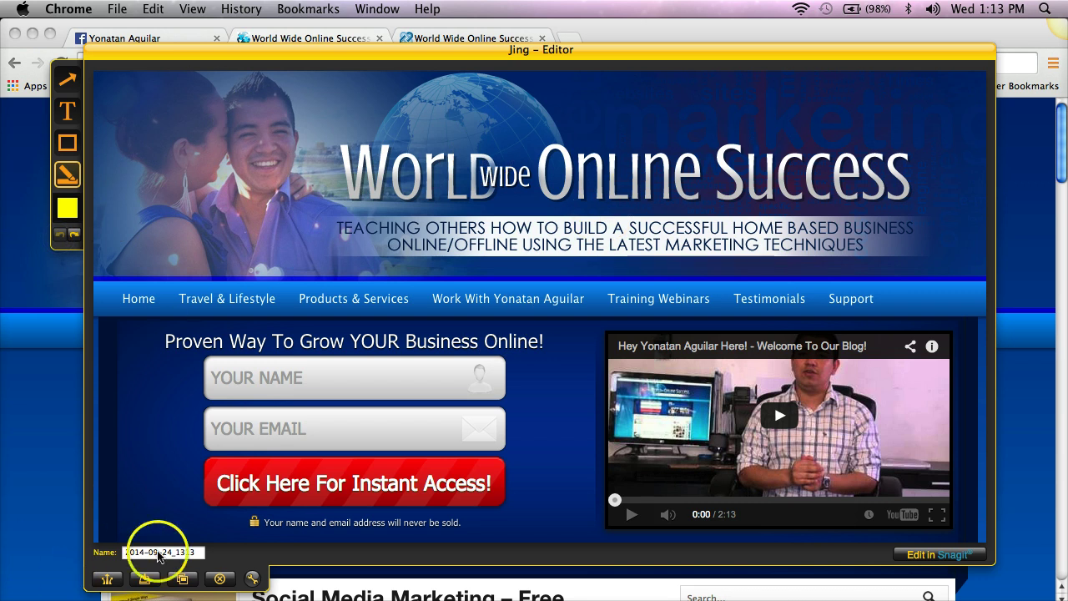
# Save the Jing capture to the Desktop as "World wide" and dismiss the confirmation.
pyautogui.click(145, 579)
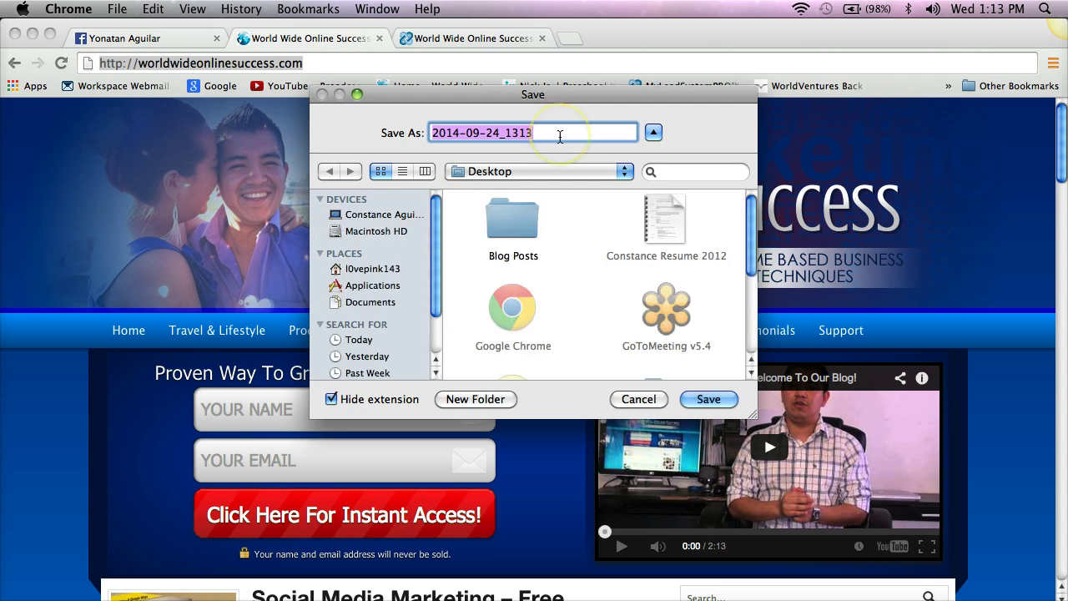
pyautogui.write('World wide')
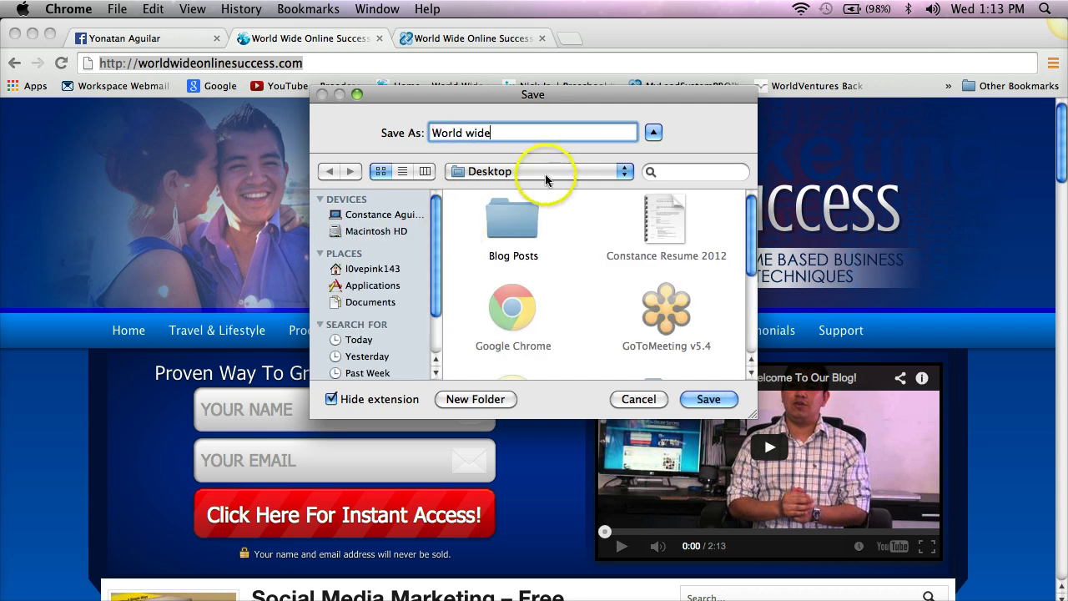
pyautogui.click(708, 399)
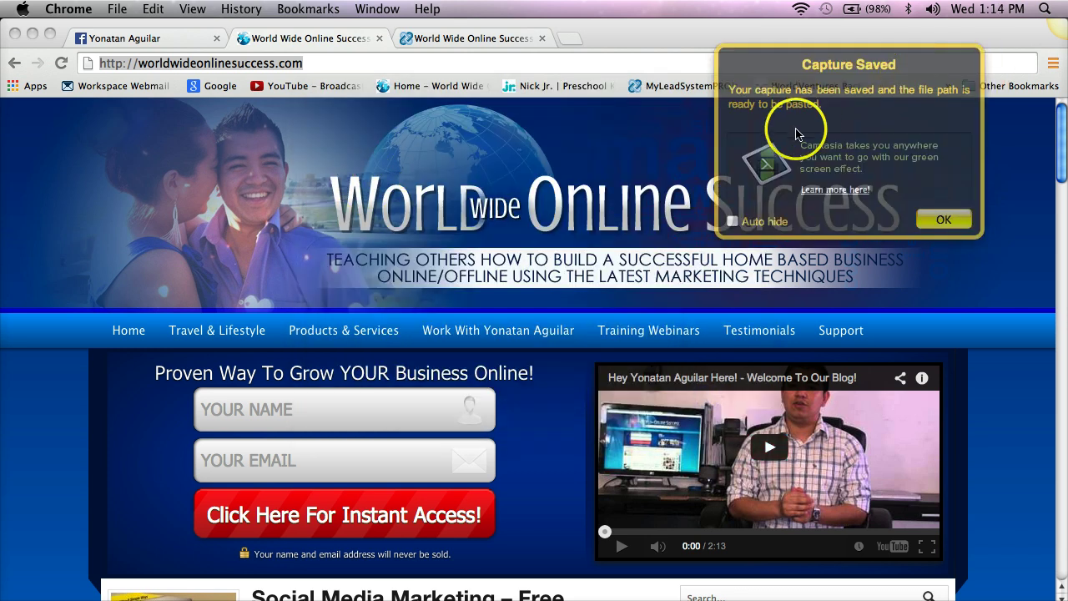
pyautogui.click(939, 221)
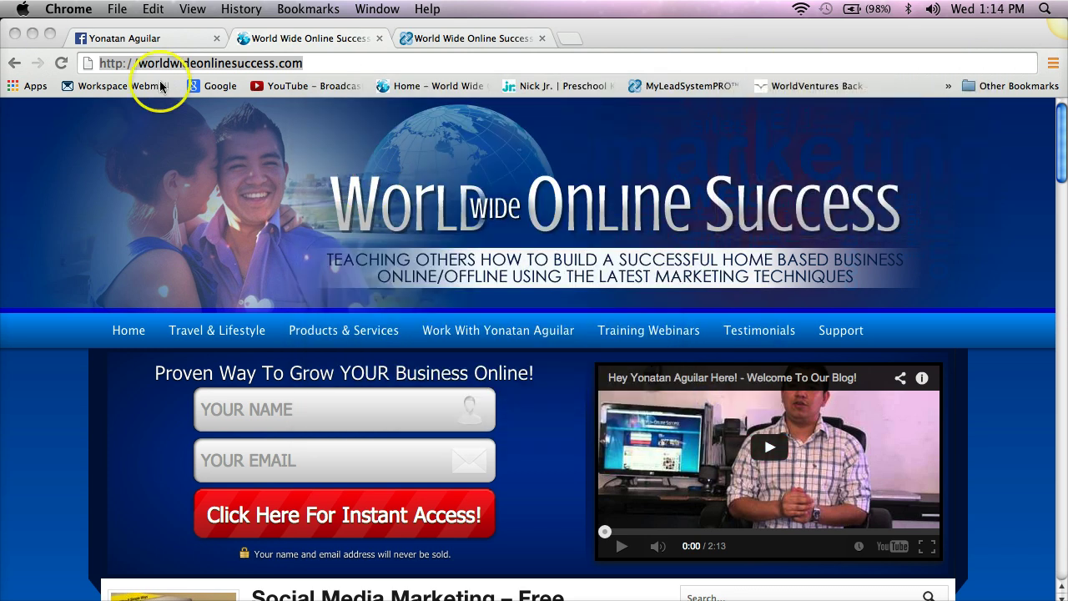
# Return to the Facebook page post and upload World wide.png from the Desktop as the link preview's image.
pyautogui.click(126, 37)
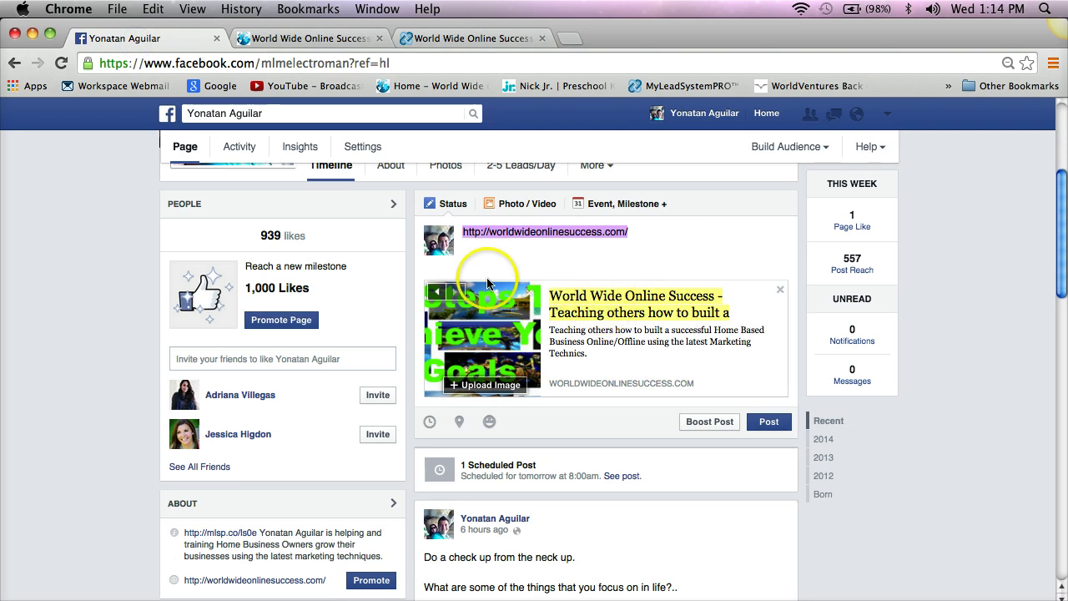
pyautogui.click(489, 388)
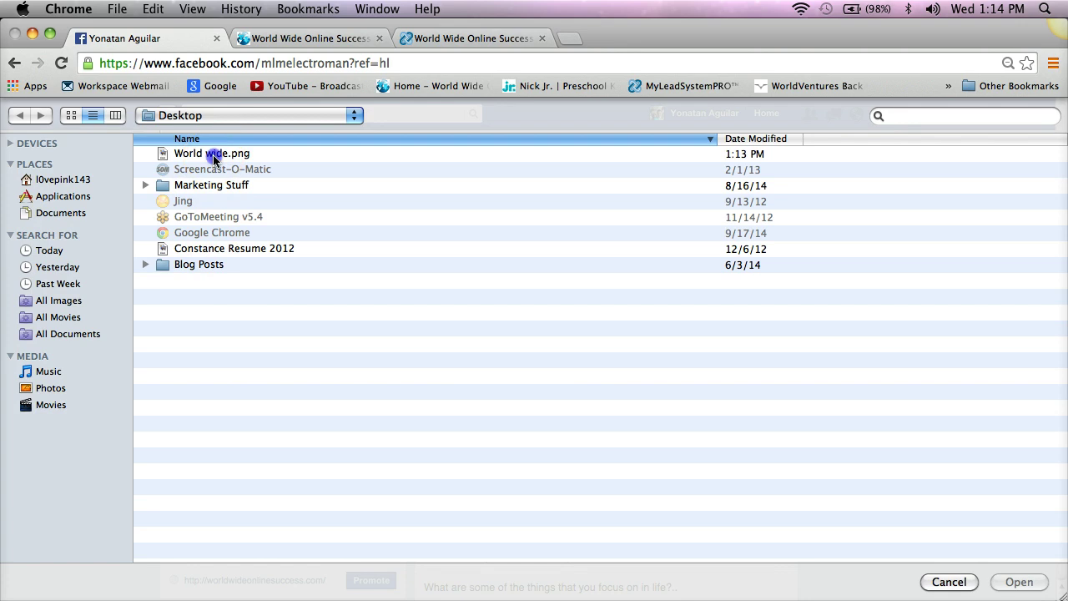
pyautogui.click(214, 158)
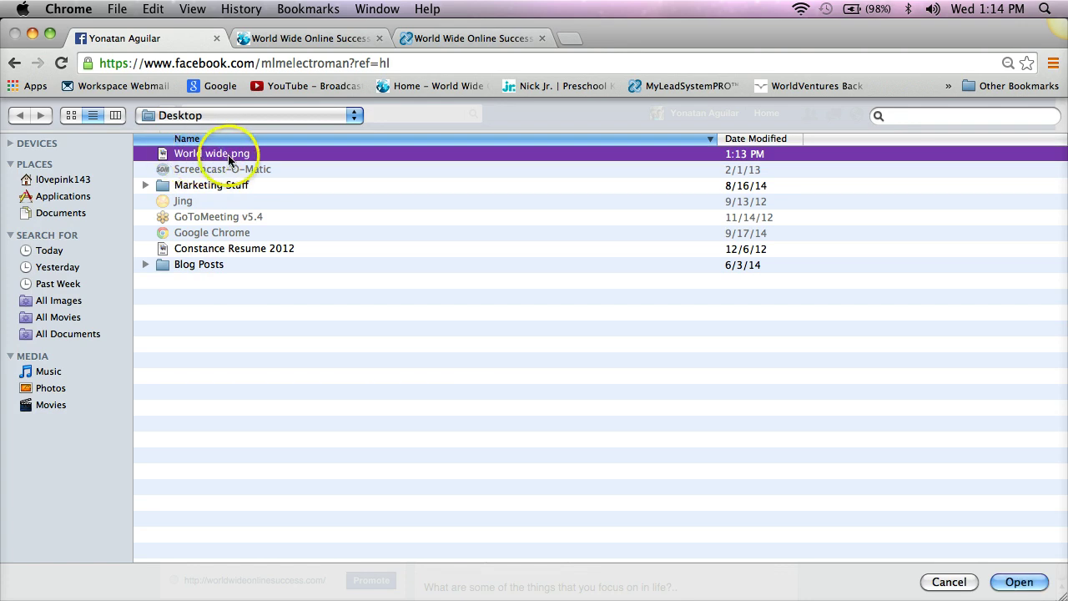
pyautogui.doubleClick(386, 172)
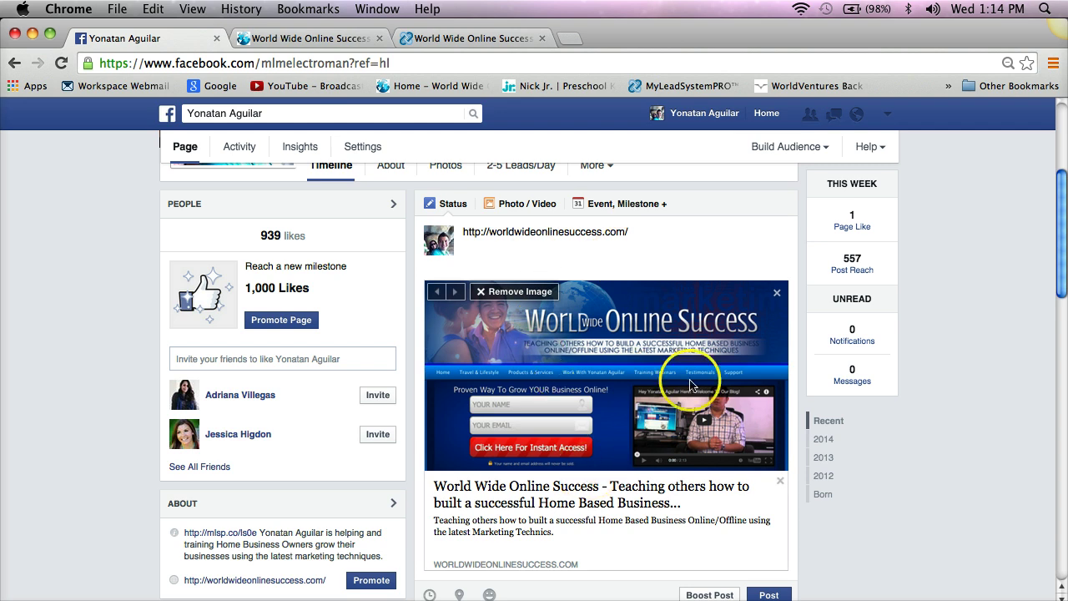
# Replace the URL in the post text with "Check out my website." and, after a blank line, "This is a test.".
pyautogui.tripleClick(666, 236)
pyautogui.press('BackSpace')
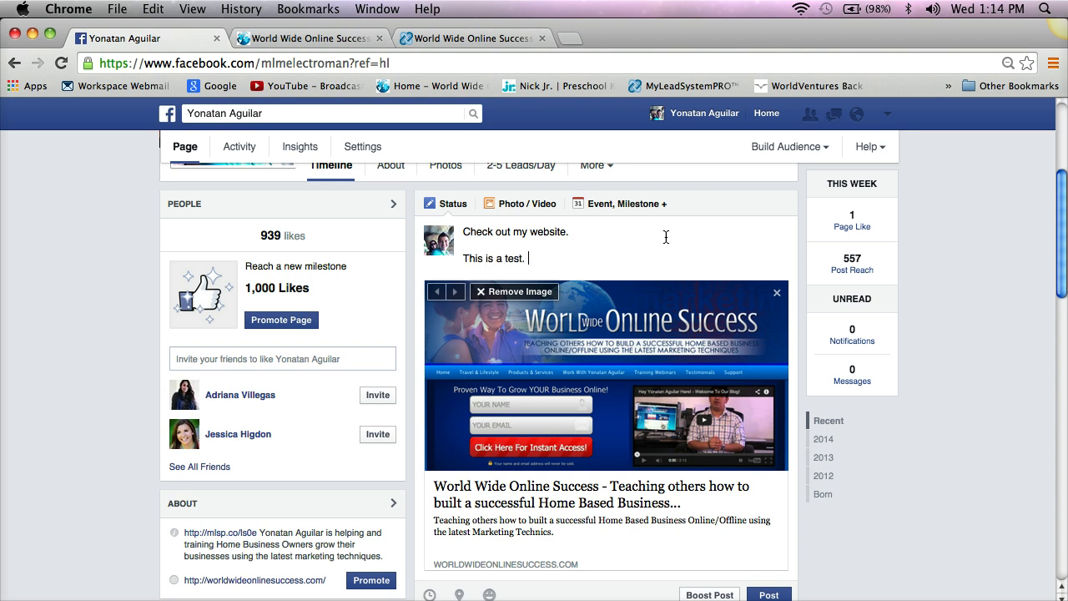
pyautogui.scroll(-3, 450, 359)
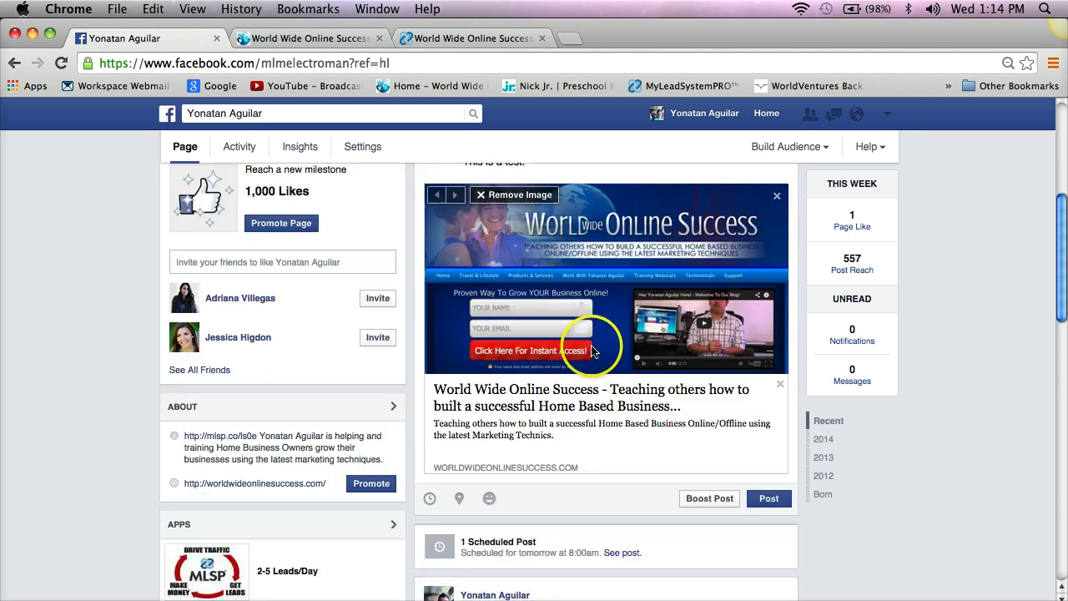
pyautogui.press('Up')
pyautogui.press('Up')
pyautogui.press('End')
pyautogui.write('.')
pyautogui.press('Return')
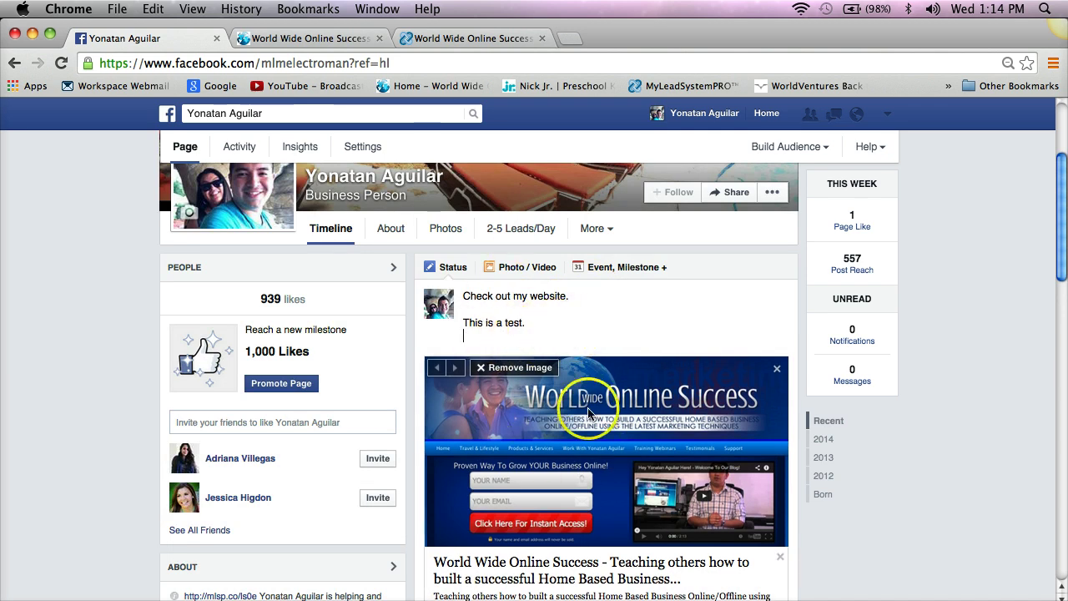
# Publish the page post with its custom preview image and check it on the timeline.
pyautogui.scroll(-3, 417, 405)
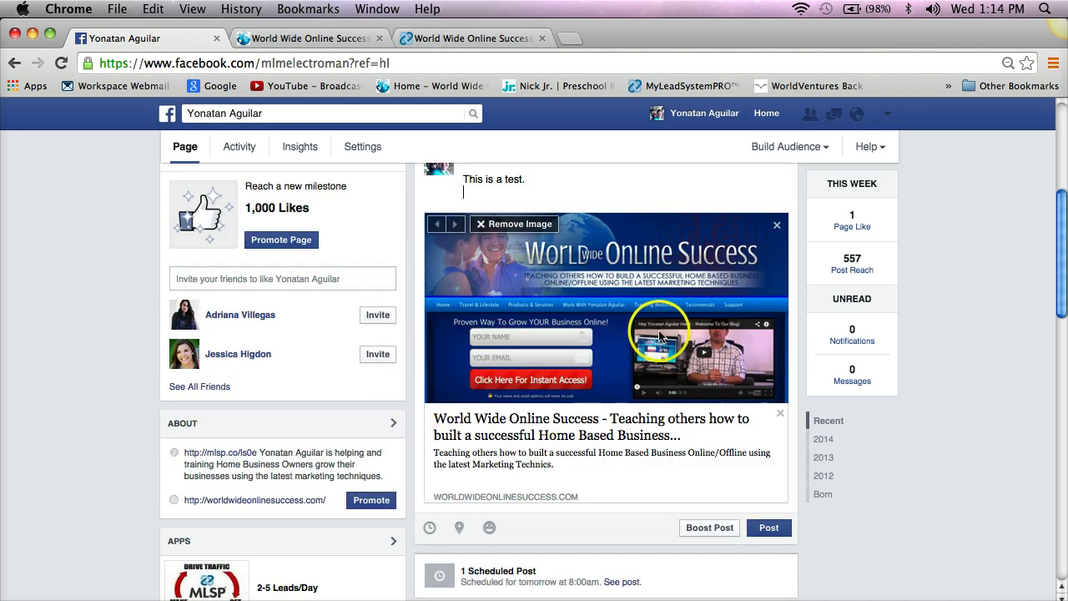
pyautogui.scroll(1, 710, 501)
pyautogui.scroll(3, 677, 481)
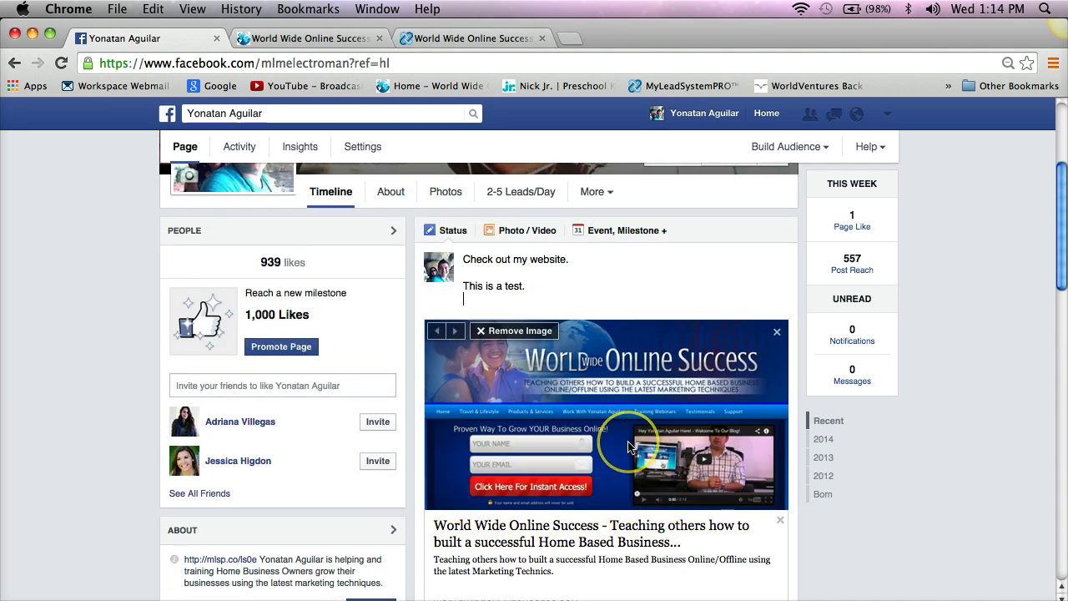
pyautogui.scroll(-2, 647, 451)
pyautogui.scroll(-3, 760, 463)
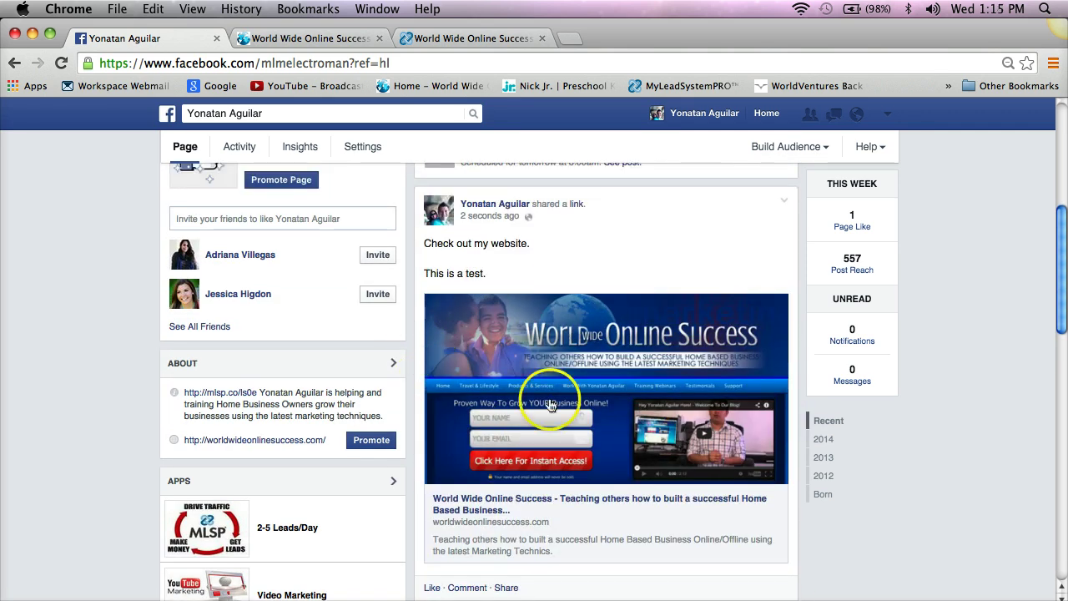
pyautogui.moveTo(598, 234); pyautogui.dragTo(590, 270)
pyautogui.click(589, 269)
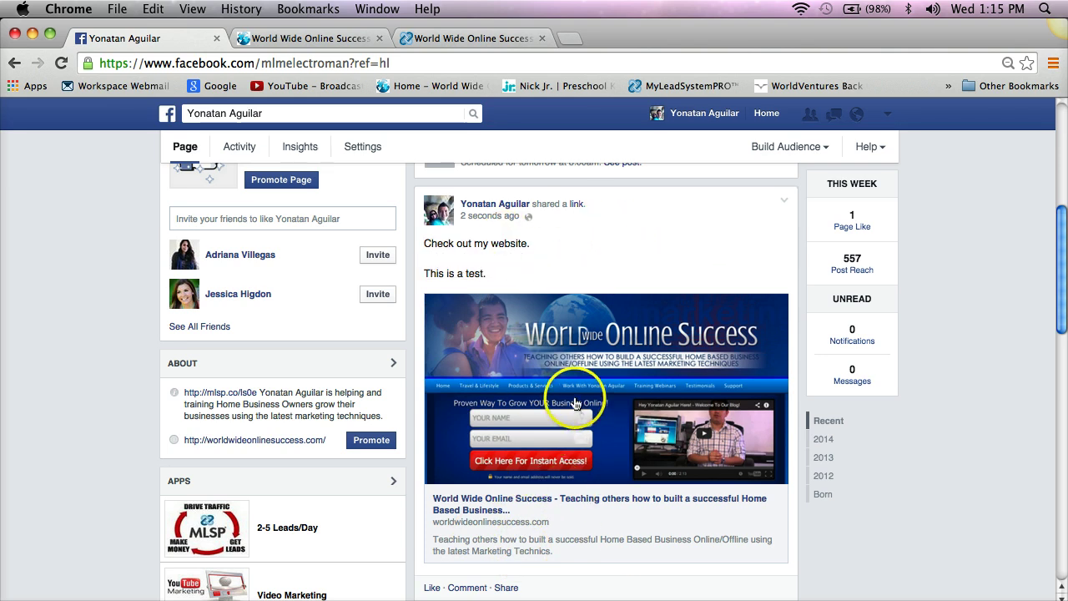
# Test the published post's preview image link, close the opened website and return to the post on the Facebook page.
pyautogui.click(574, 403)
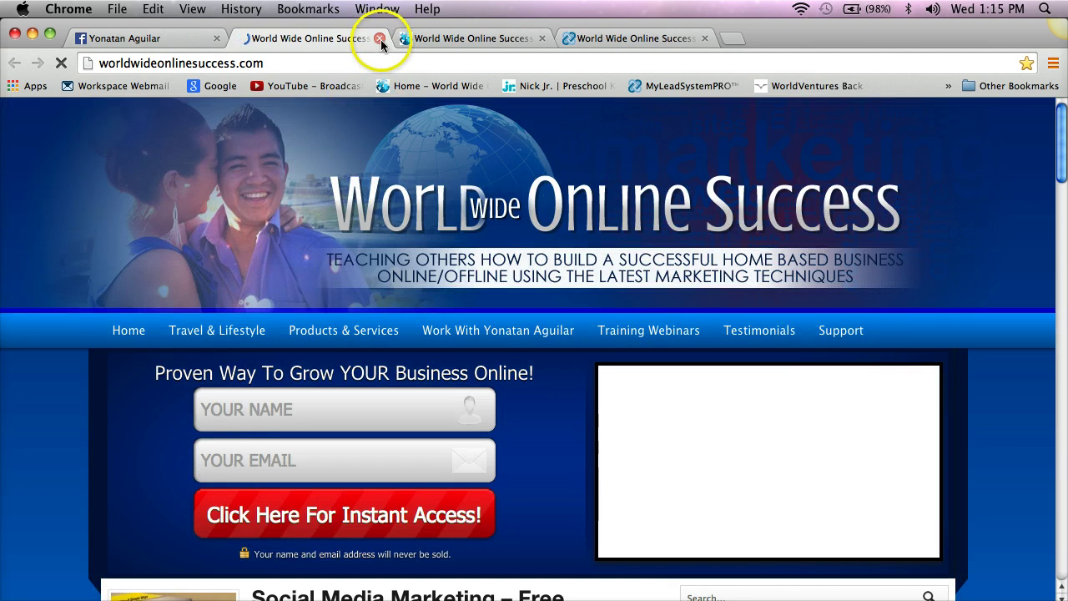
pyautogui.click(381, 40)
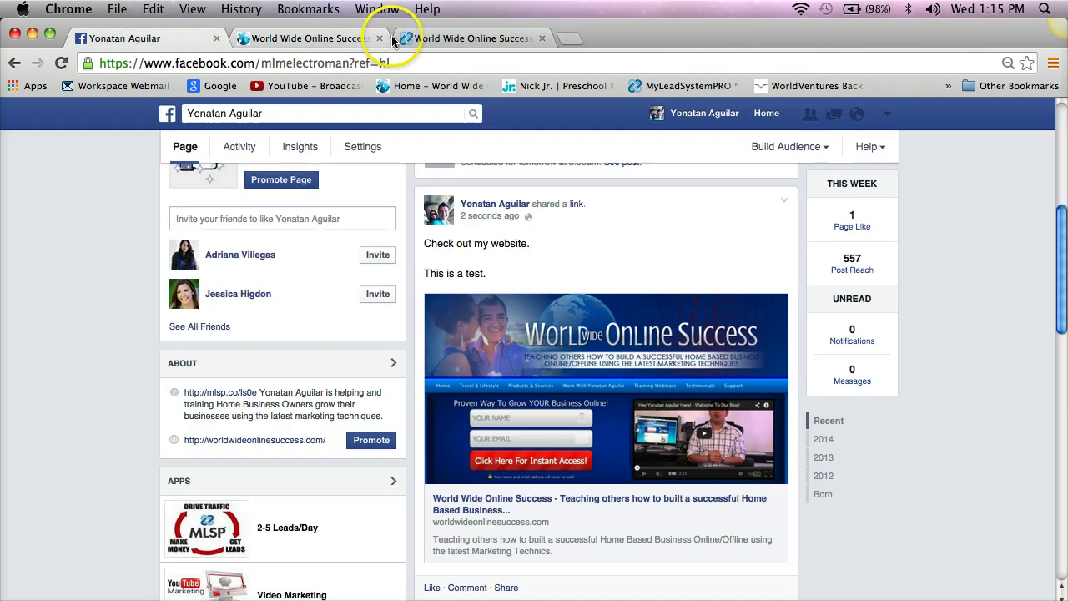
pyautogui.click(332, 39)
pyautogui.click(147, 38)
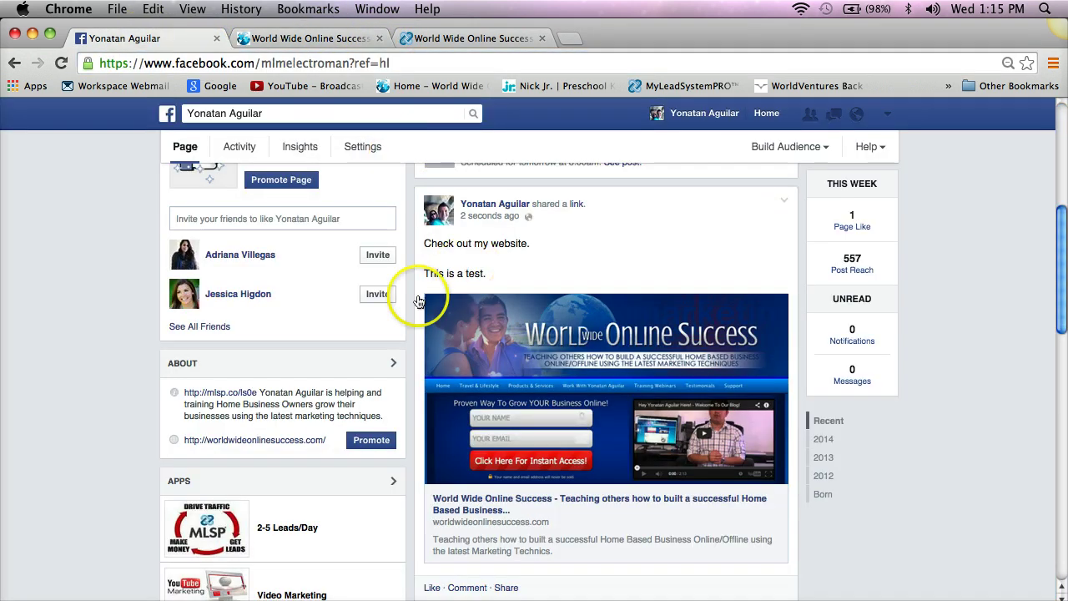
pyautogui.scroll(-3, 406, 344)
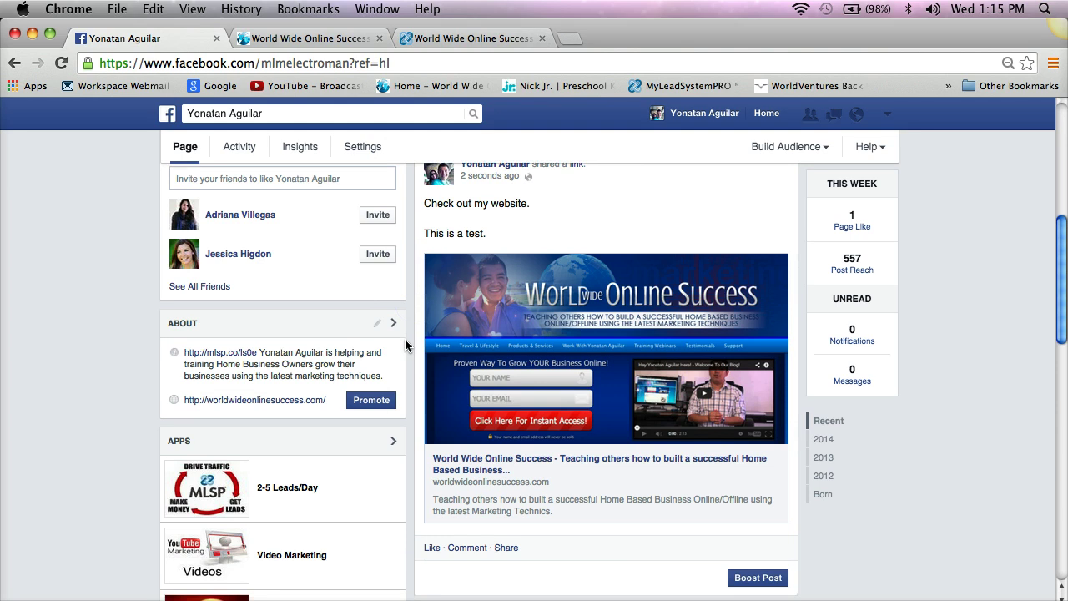
pyautogui.scroll(7, 407, 345)
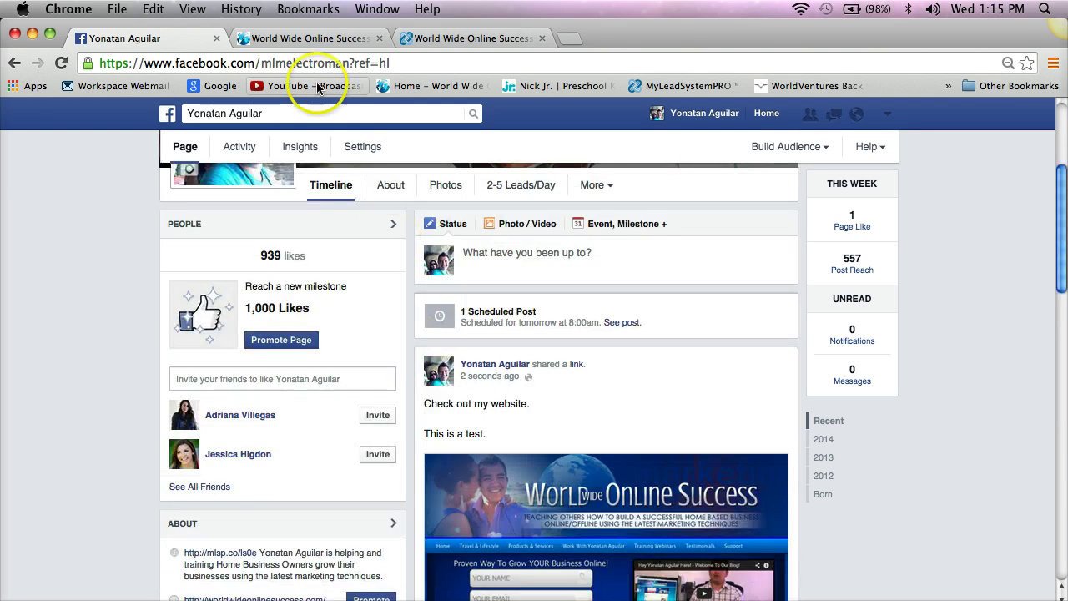
# Examine the worldwideonlinesuccess.net capture page and its web address.
pyautogui.click(464, 39)
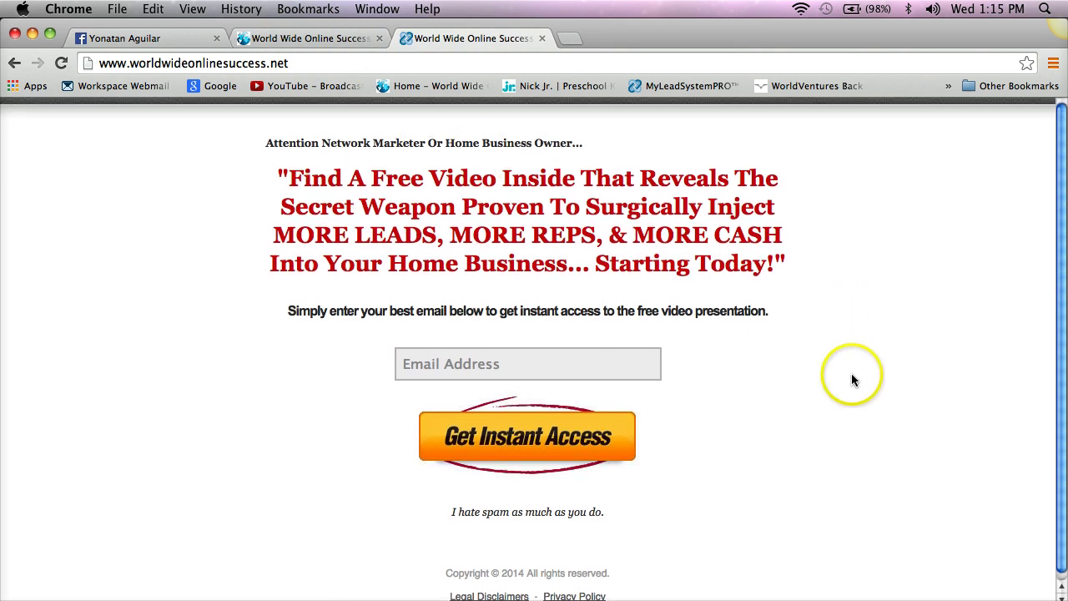
pyautogui.click(292, 64)
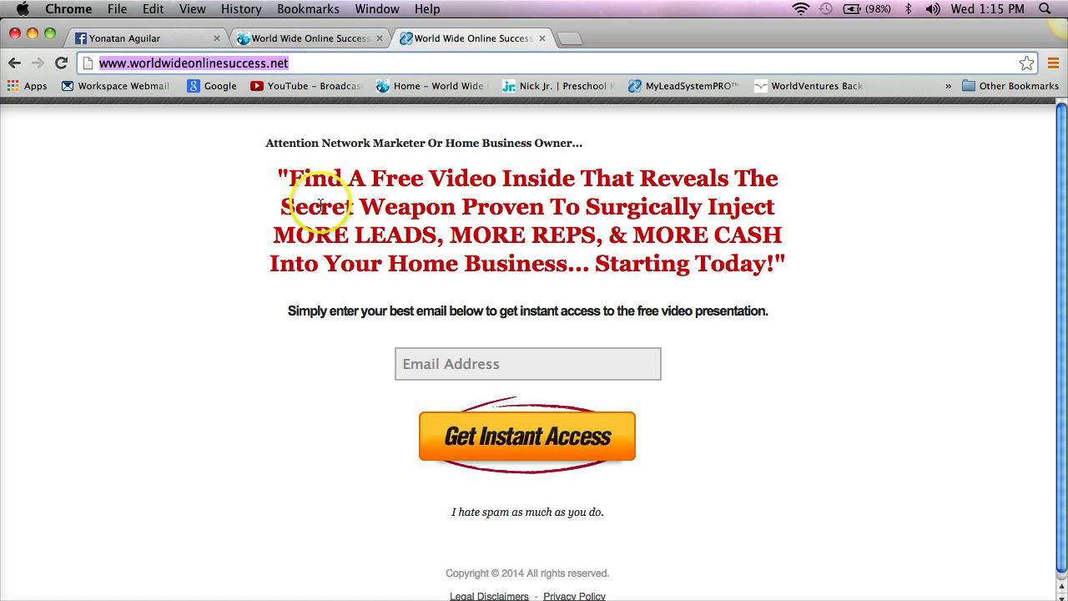
pyautogui.click(754, 333)
pyautogui.scroll(-1, 806, 372)
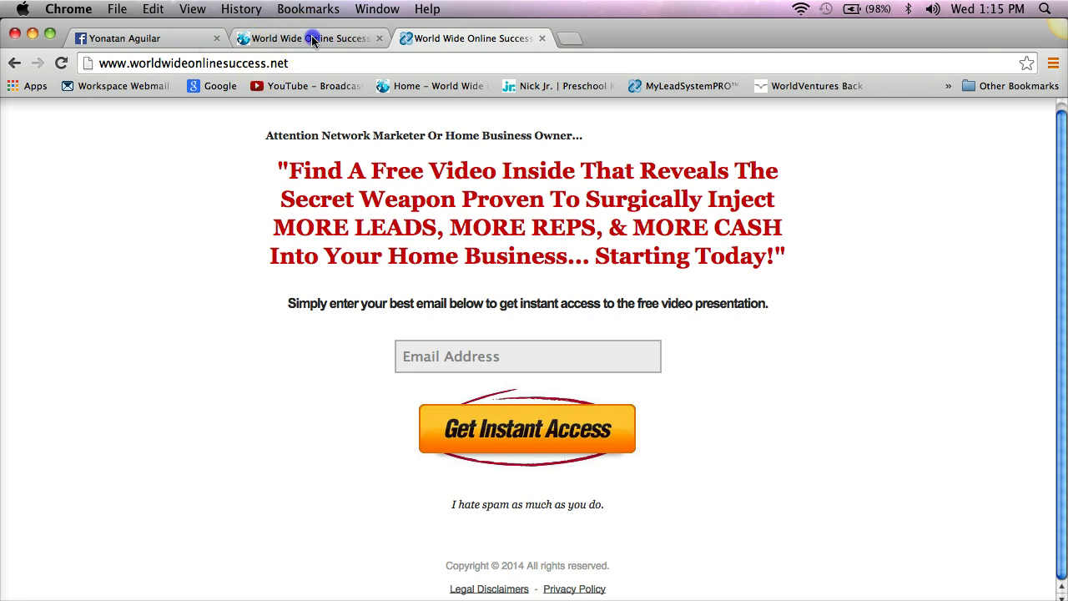
# Examine the worldwideonlinesuccess.com blog, including its address, header and list of posts.
pyautogui.click(271, 37)
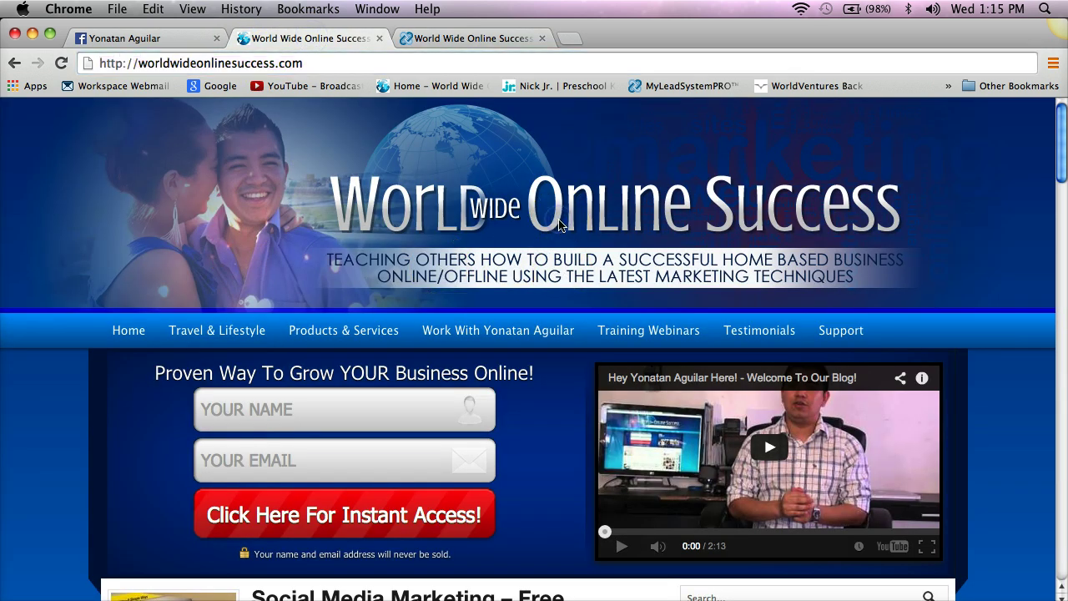
pyautogui.scroll(-1, 534, 242)
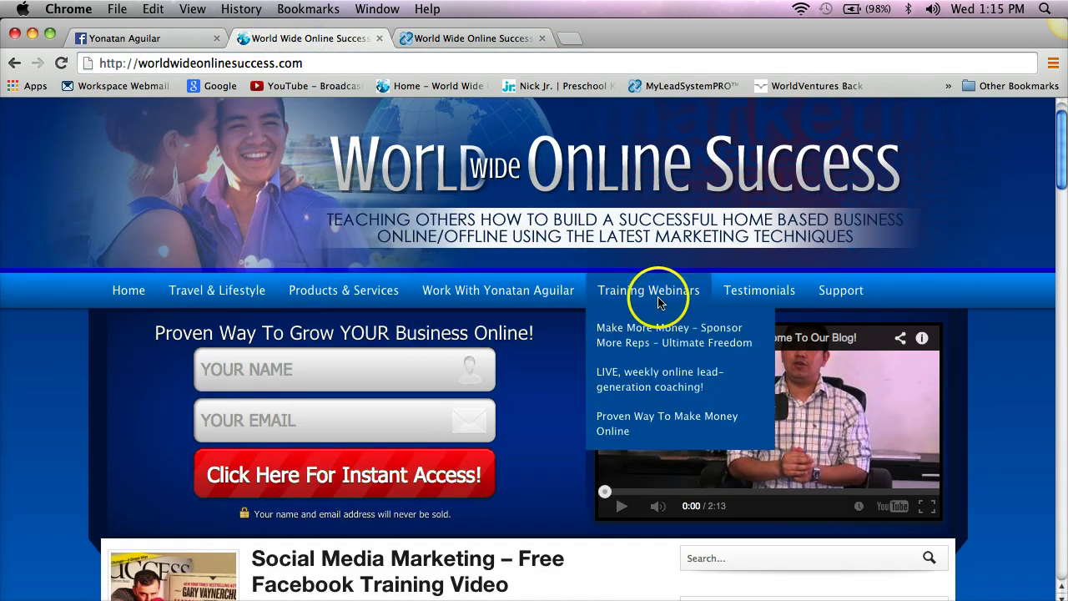
pyautogui.scroll(1, 580, 367)
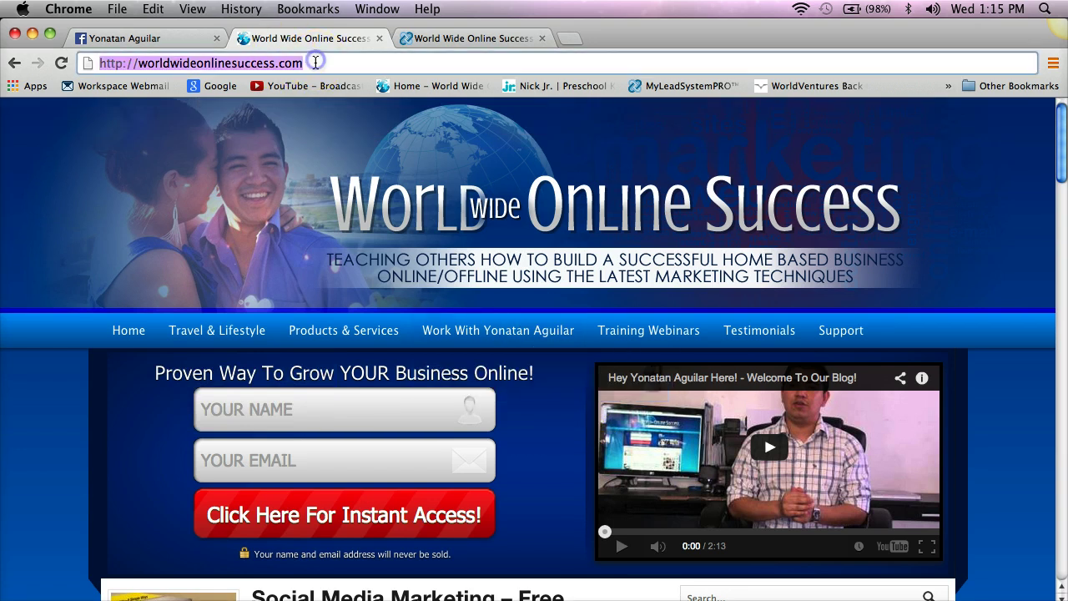
pyautogui.scroll(-2, 541, 232)
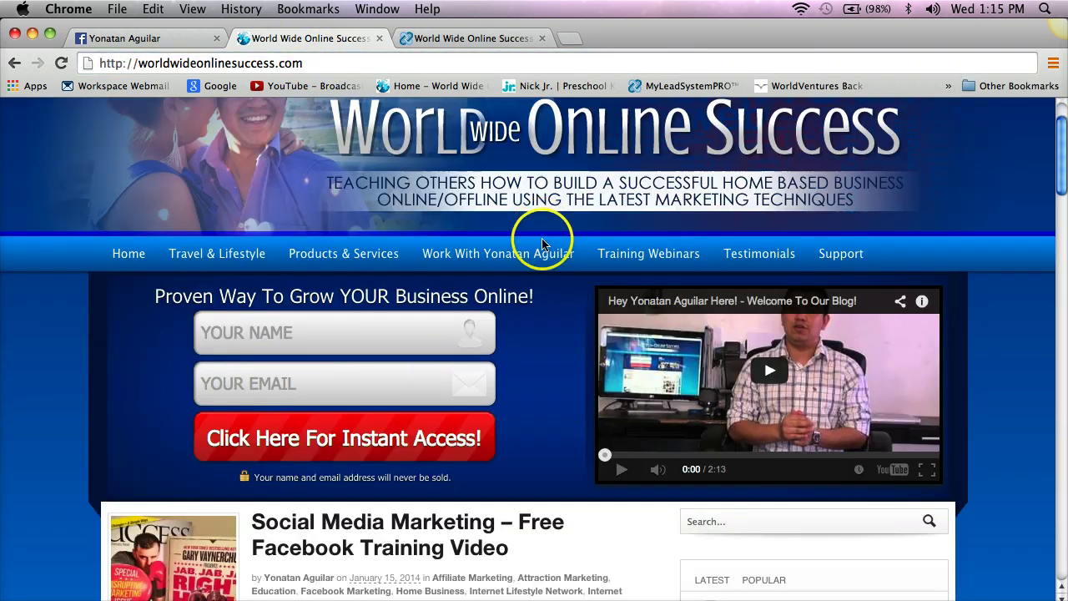
pyautogui.scroll(-15, 551, 397)
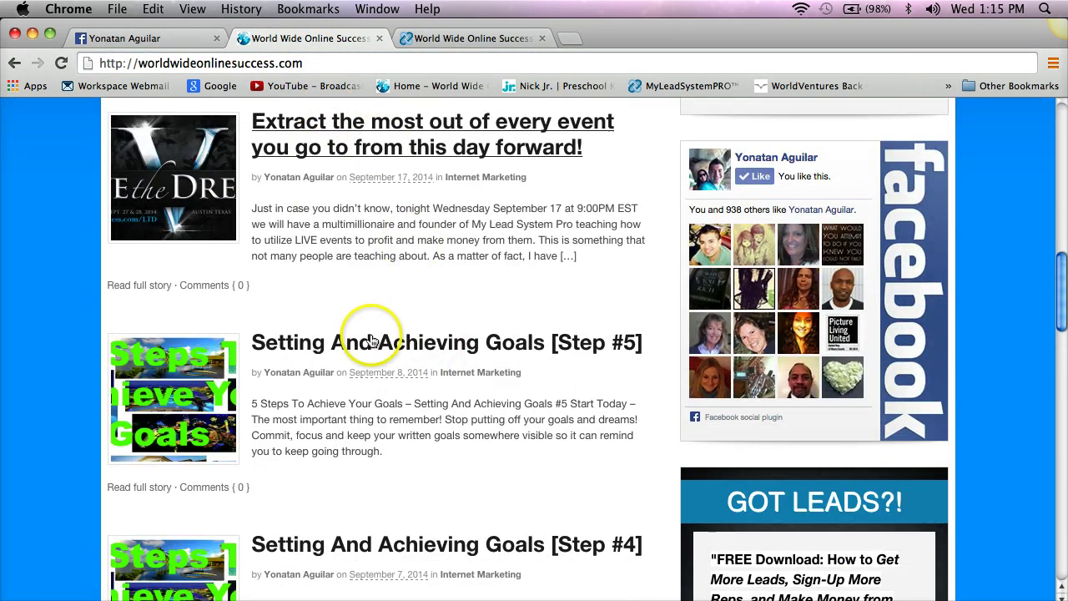
pyautogui.scroll(-20, 368, 321)
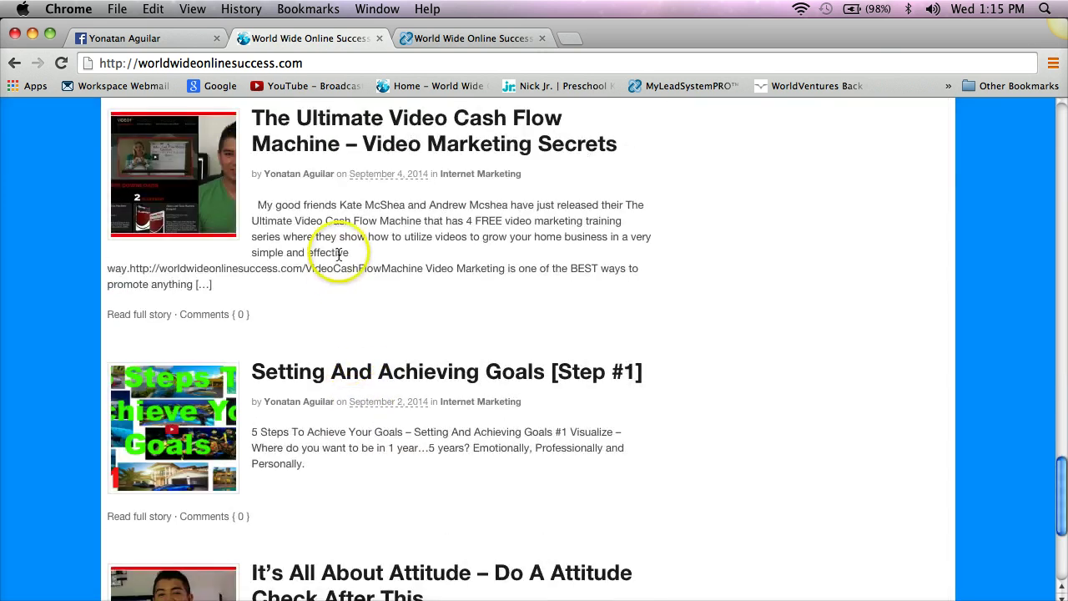
pyautogui.scroll(-5, 339, 264)
pyautogui.scroll(20, 596, 429)
pyautogui.scroll(15, 674, 378)
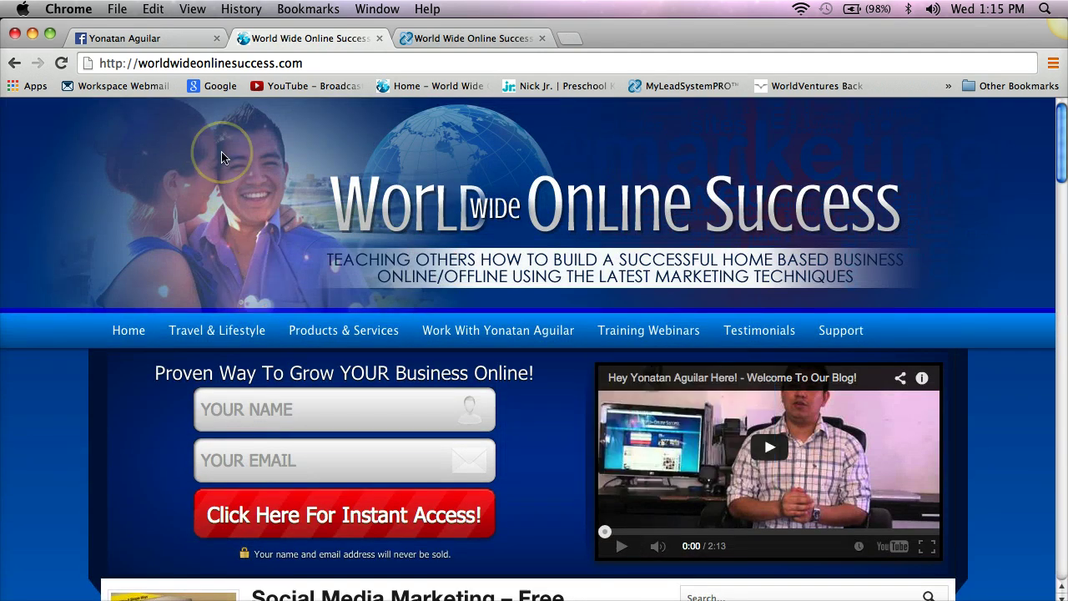